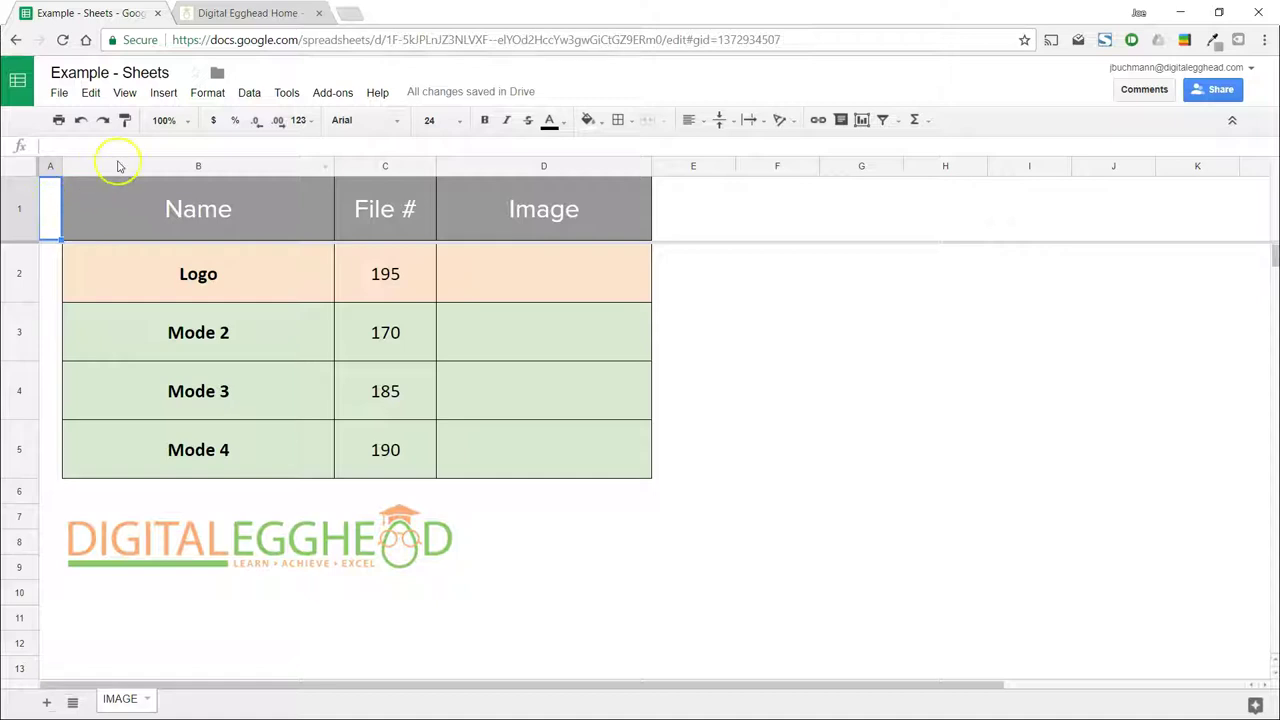
Step: Search My Drive for "logo" and insert the DE-Logo-Color@500w image from Google Drive into the sheet
click(174, 93)
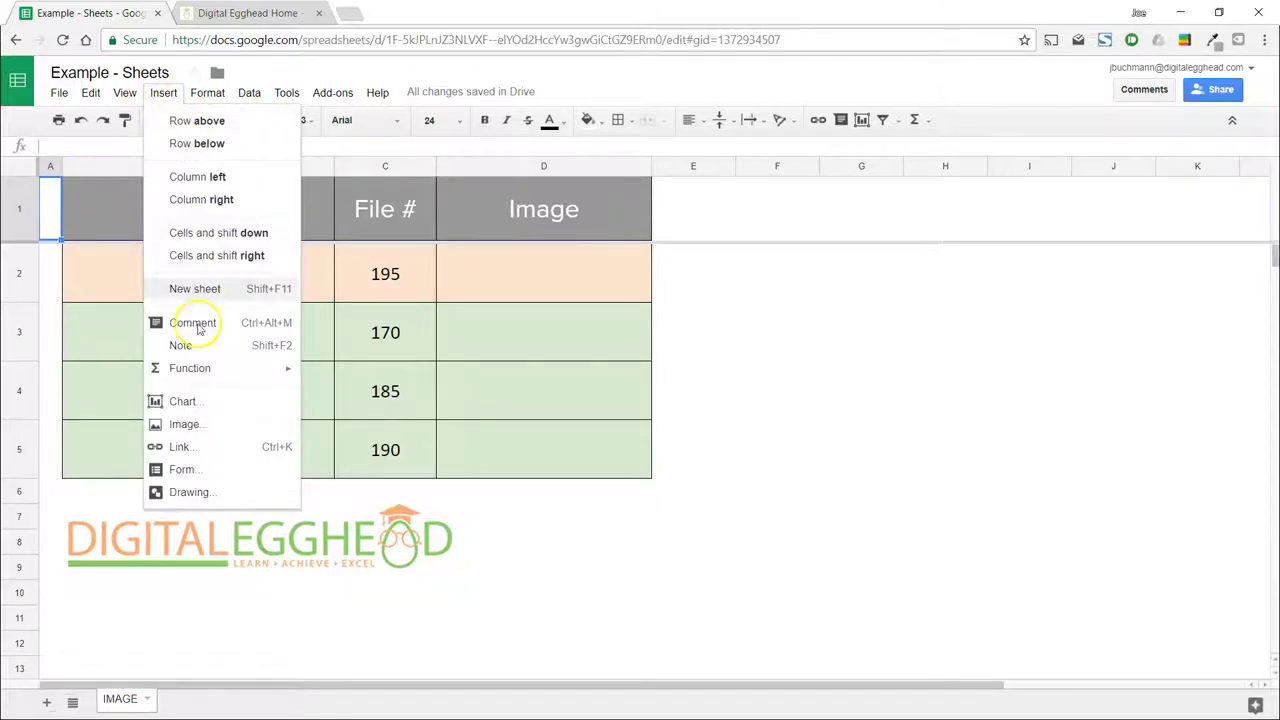
click(201, 423)
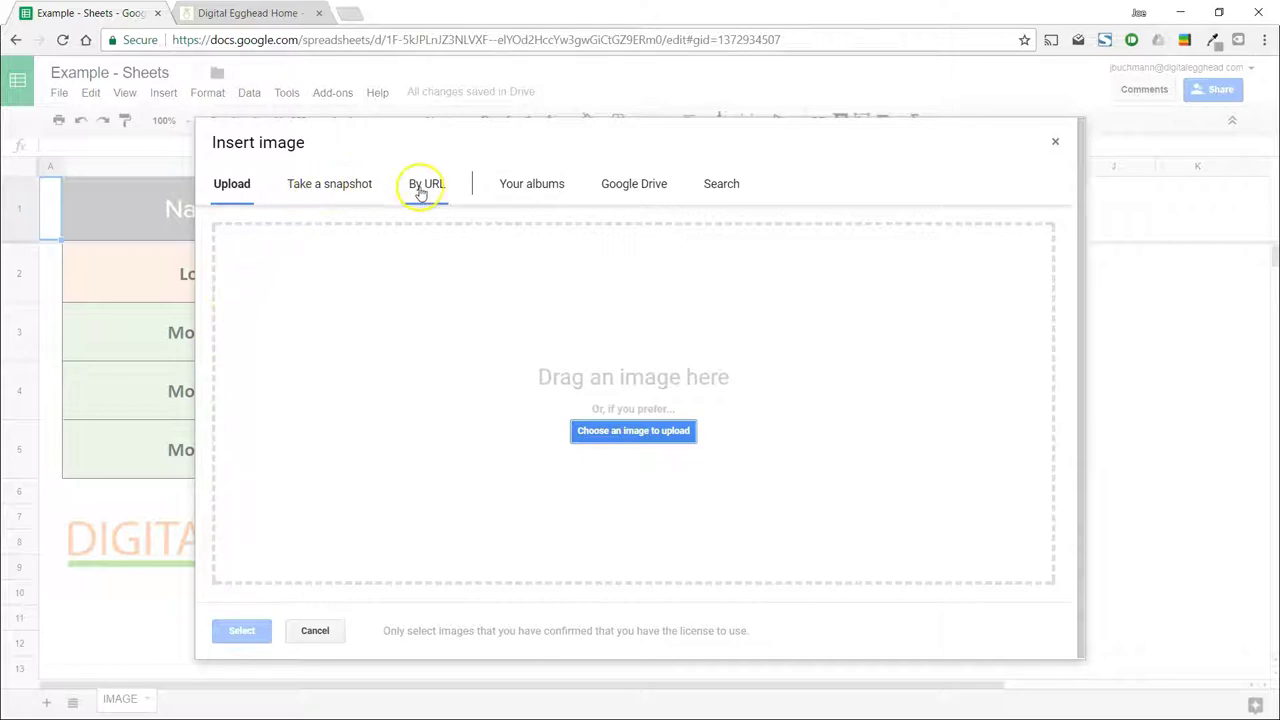
click(654, 190)
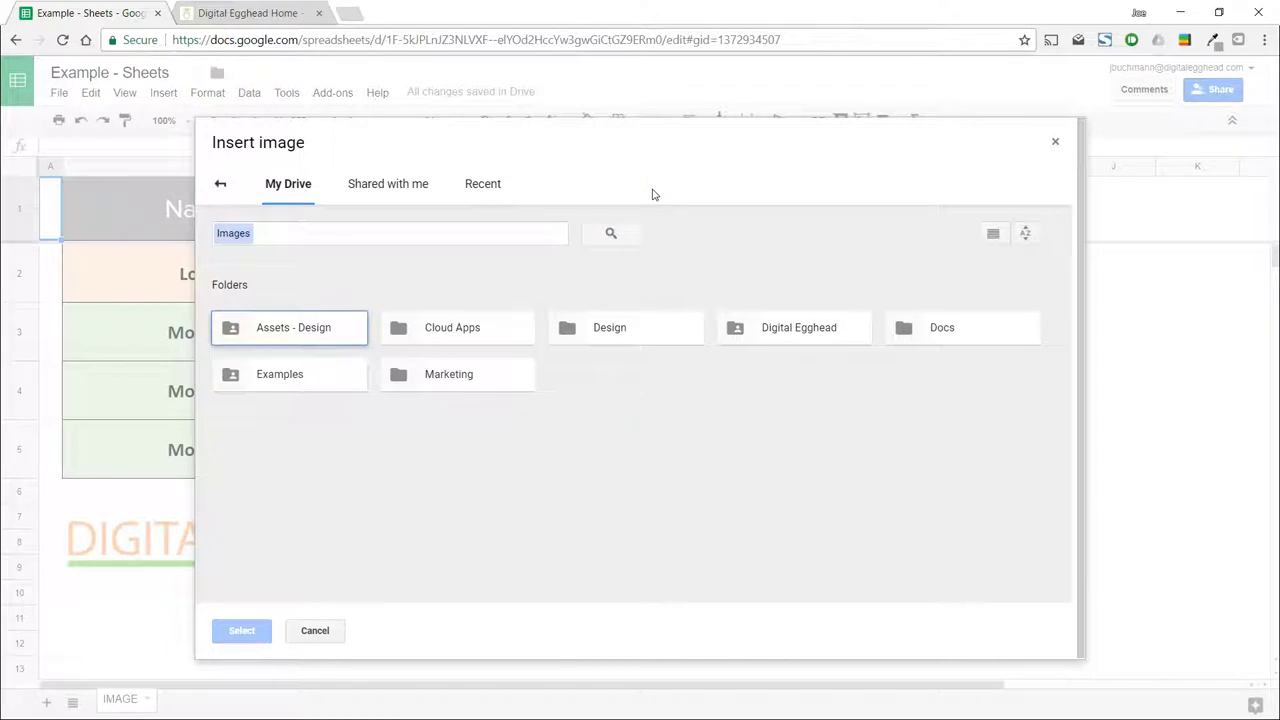
click(301, 230)
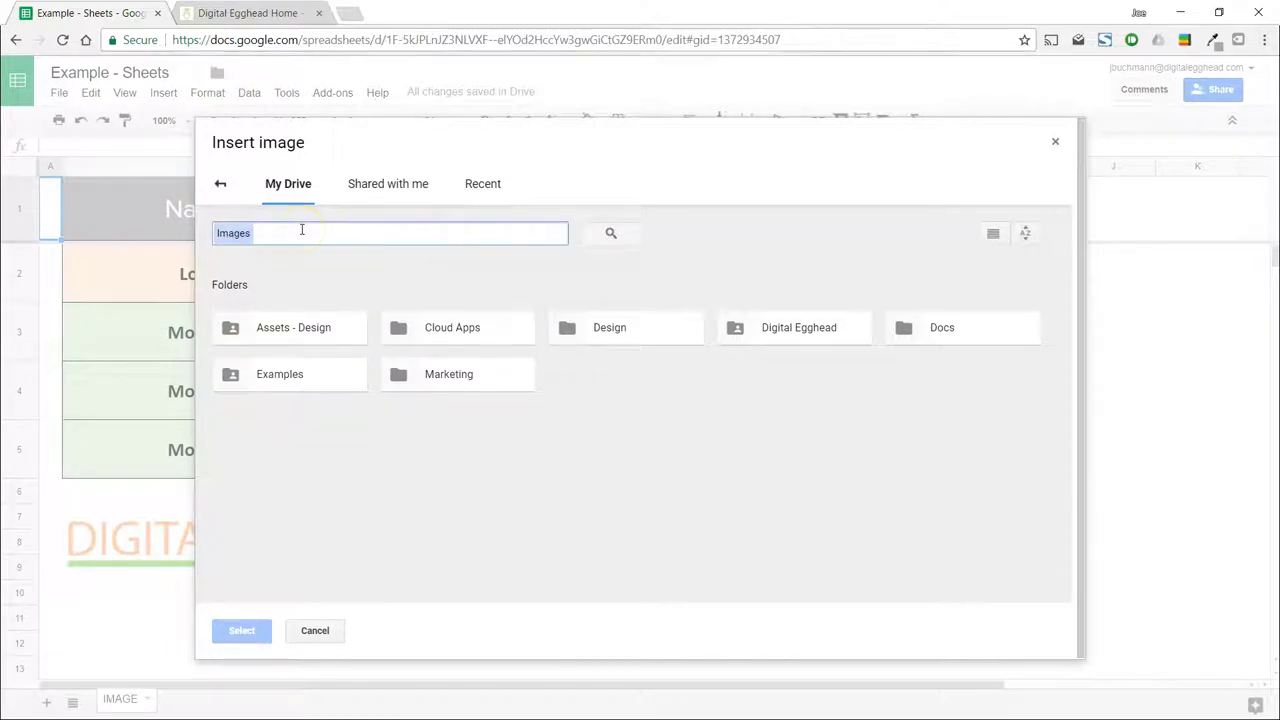
text(logo)
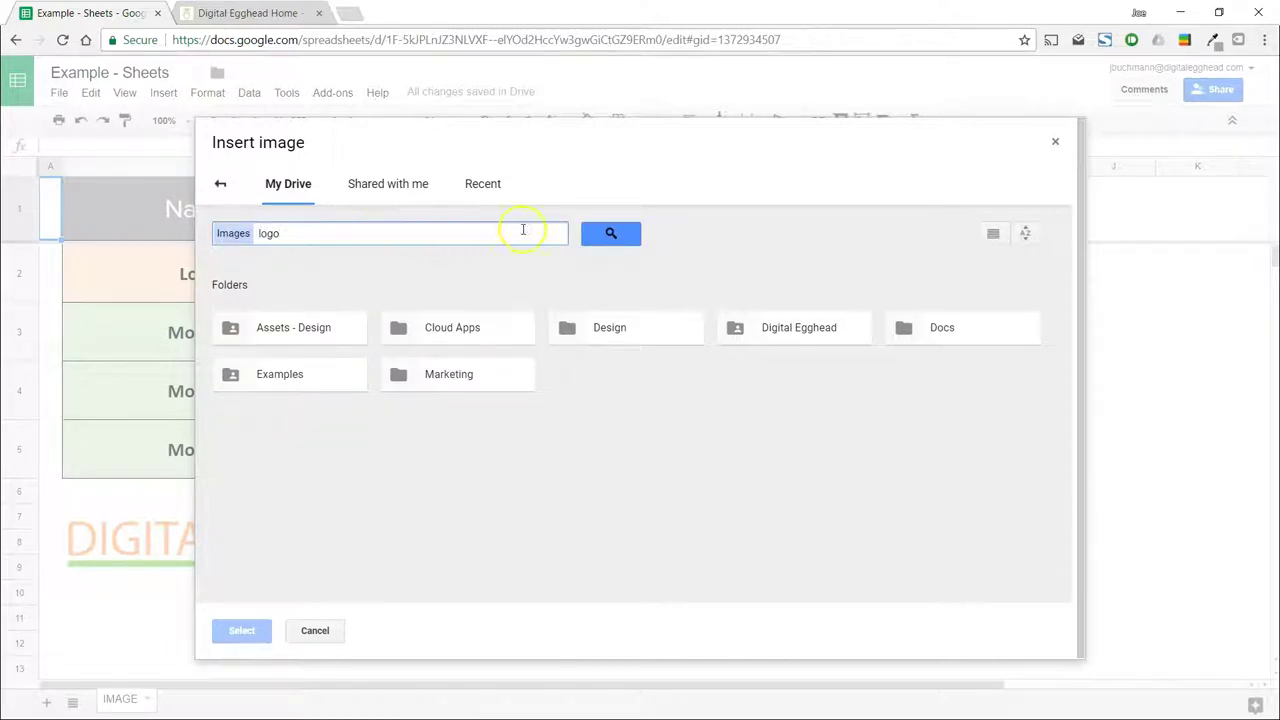
click(610, 234)
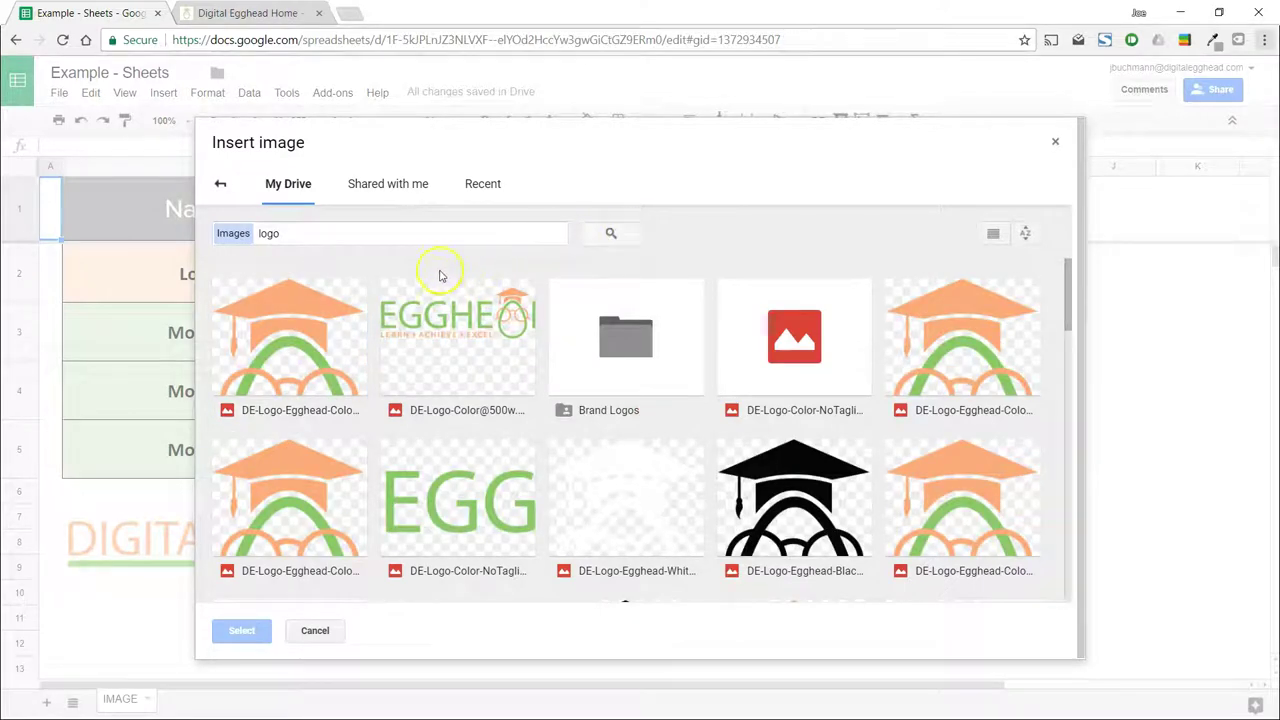
click(441, 348)
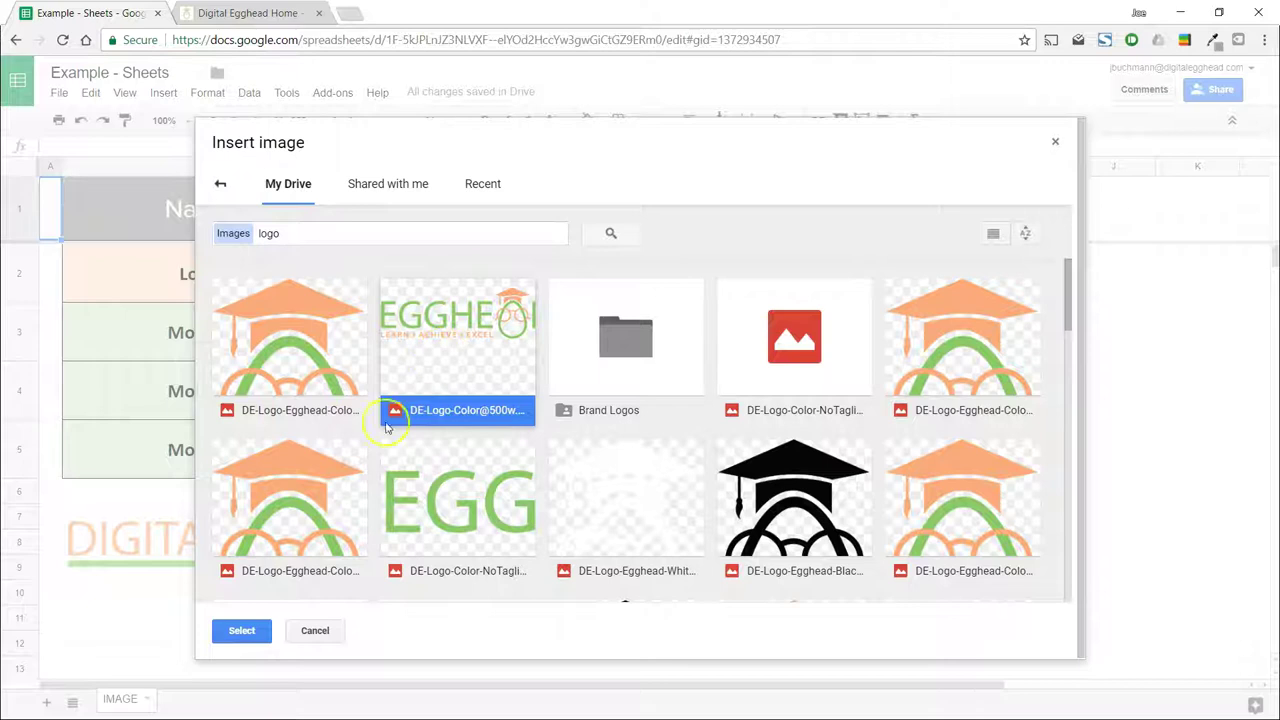
click(243, 631)
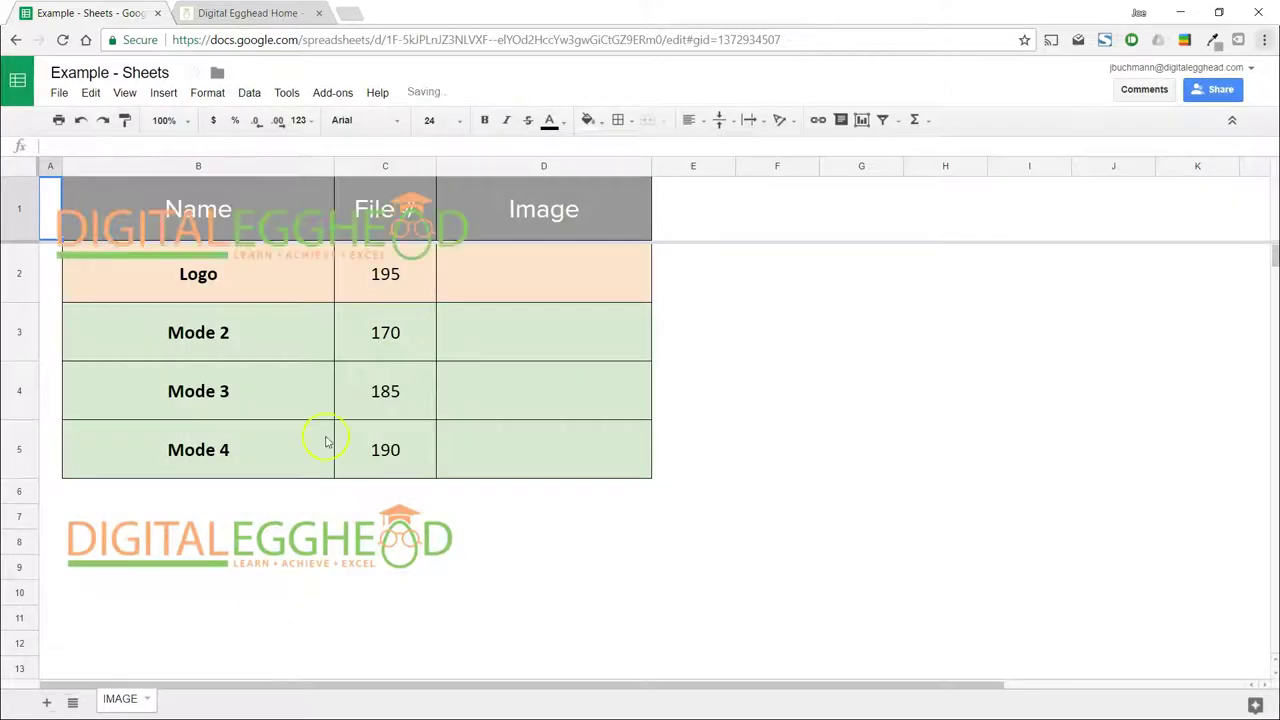
Step: Move the inserted floating logo over cell D2 and shrink it to fit within the cell
drag(263, 220, 860, 285)
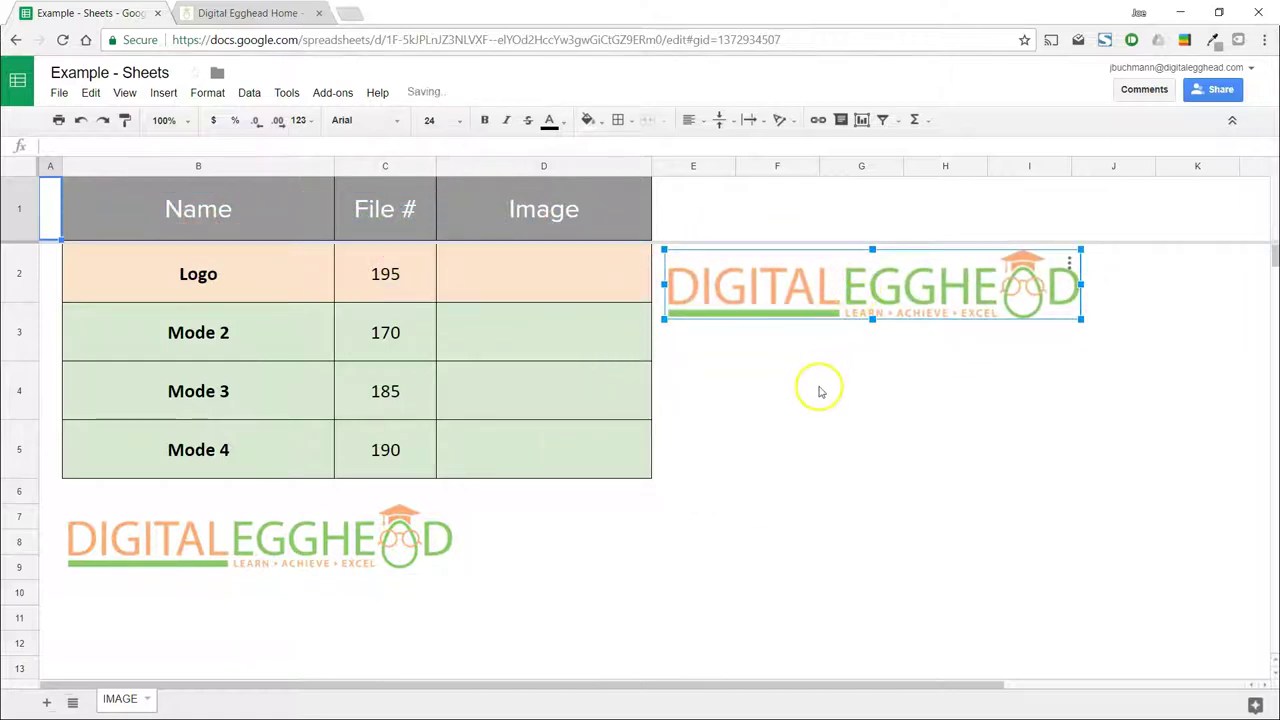
click(758, 352)
drag(772, 290, 404, 284)
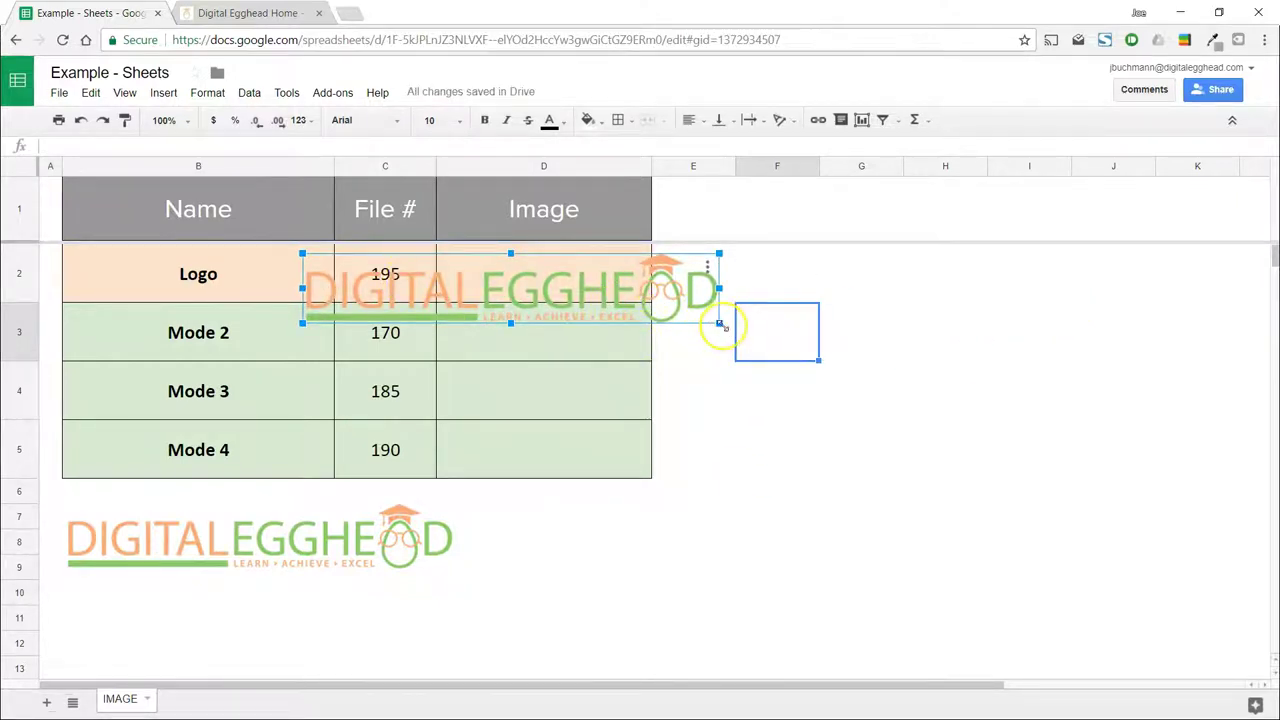
drag(720, 323, 651, 309)
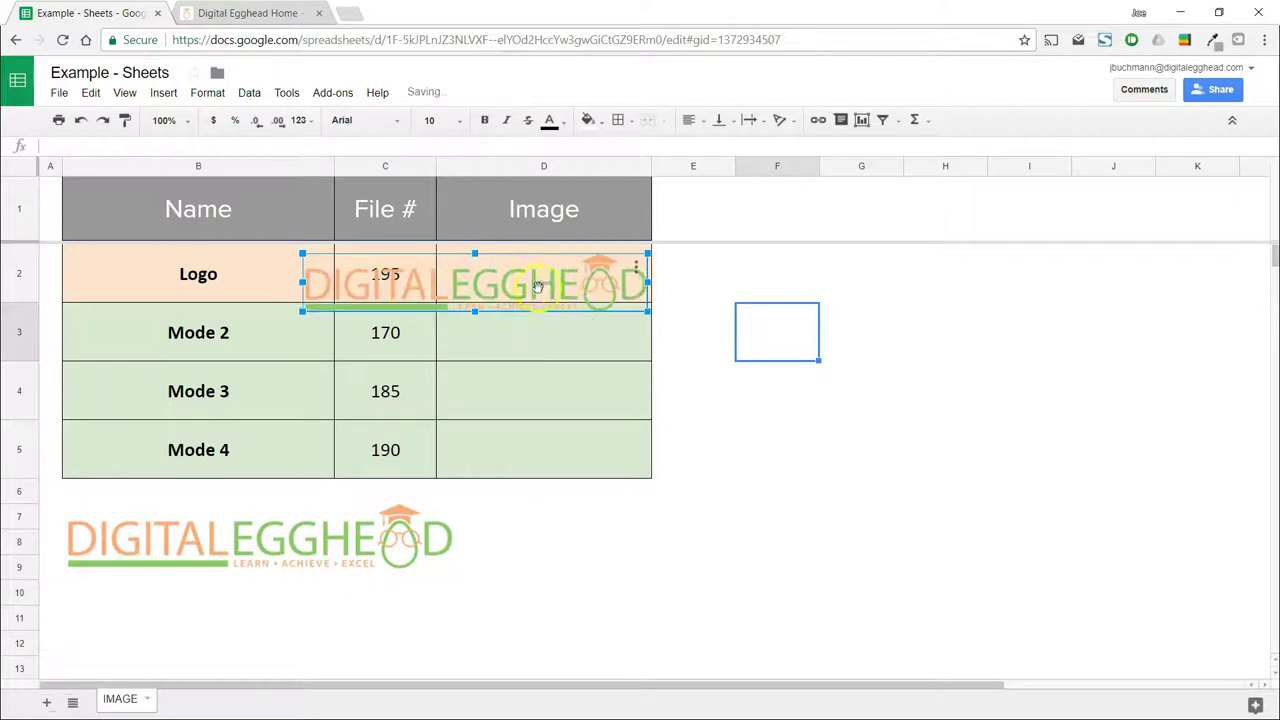
drag(525, 271, 568, 359)
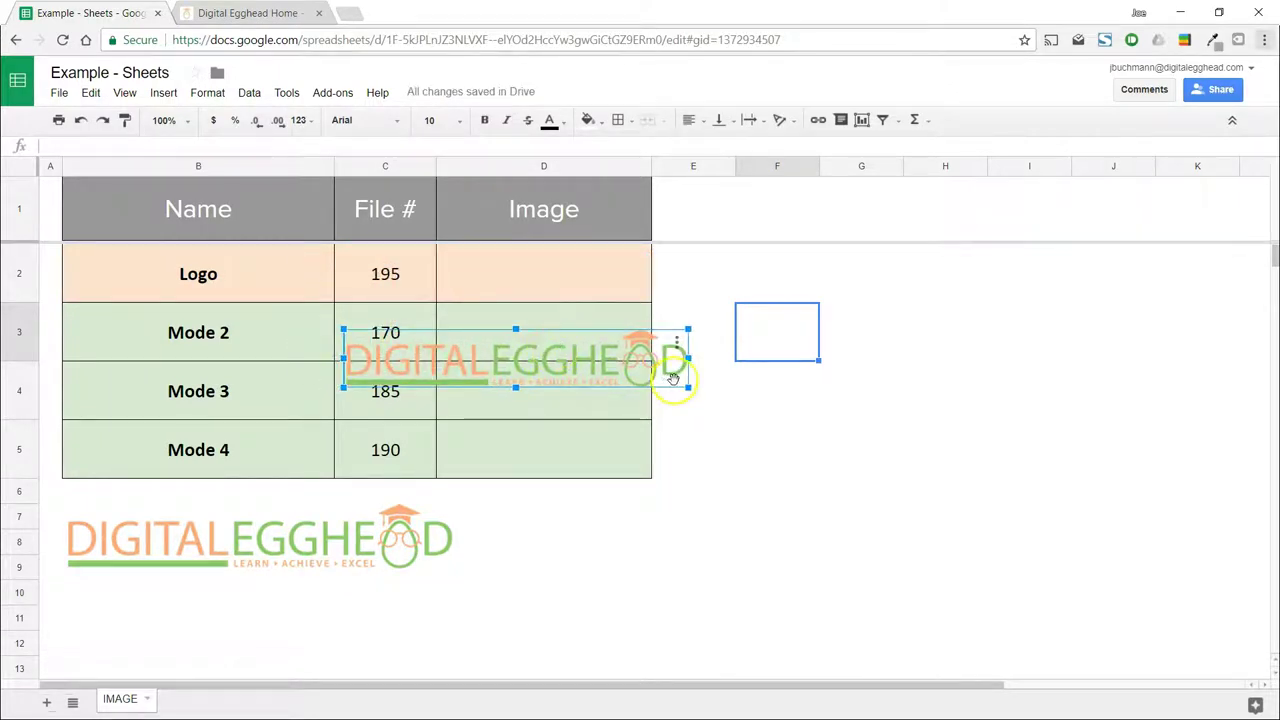
drag(674, 360, 648, 290)
click(568, 365)
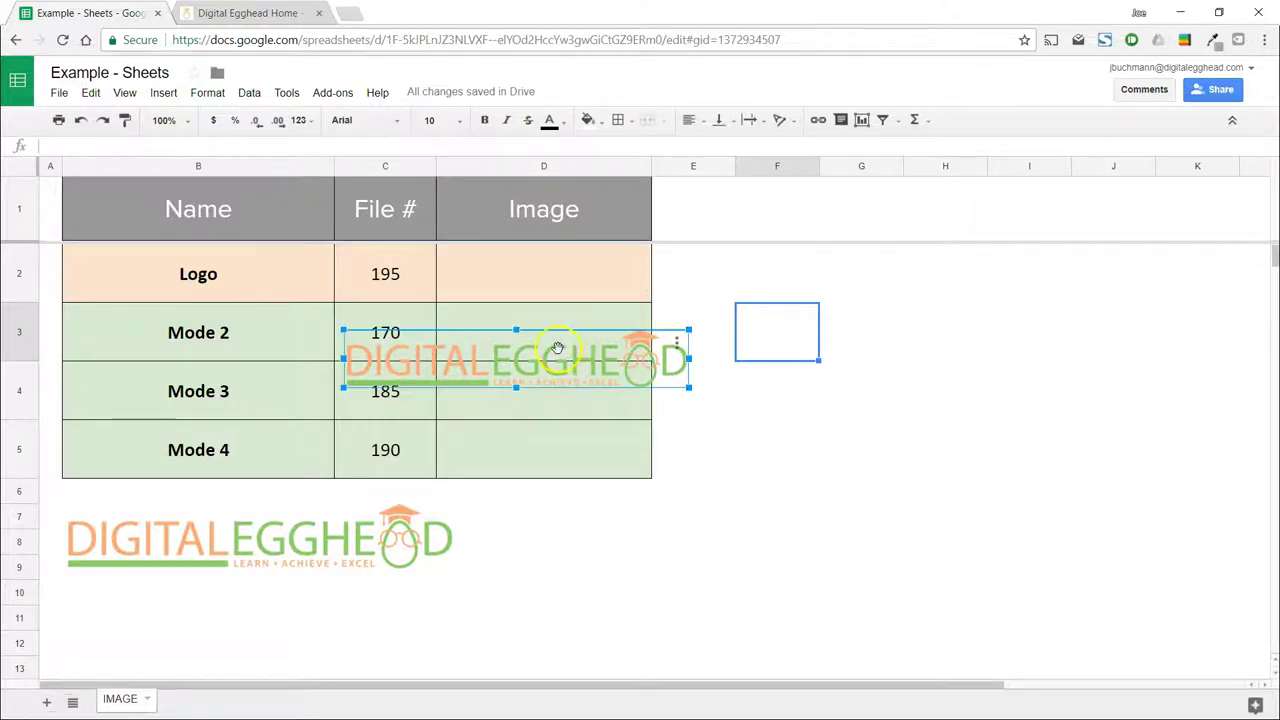
drag(557, 348, 655, 262)
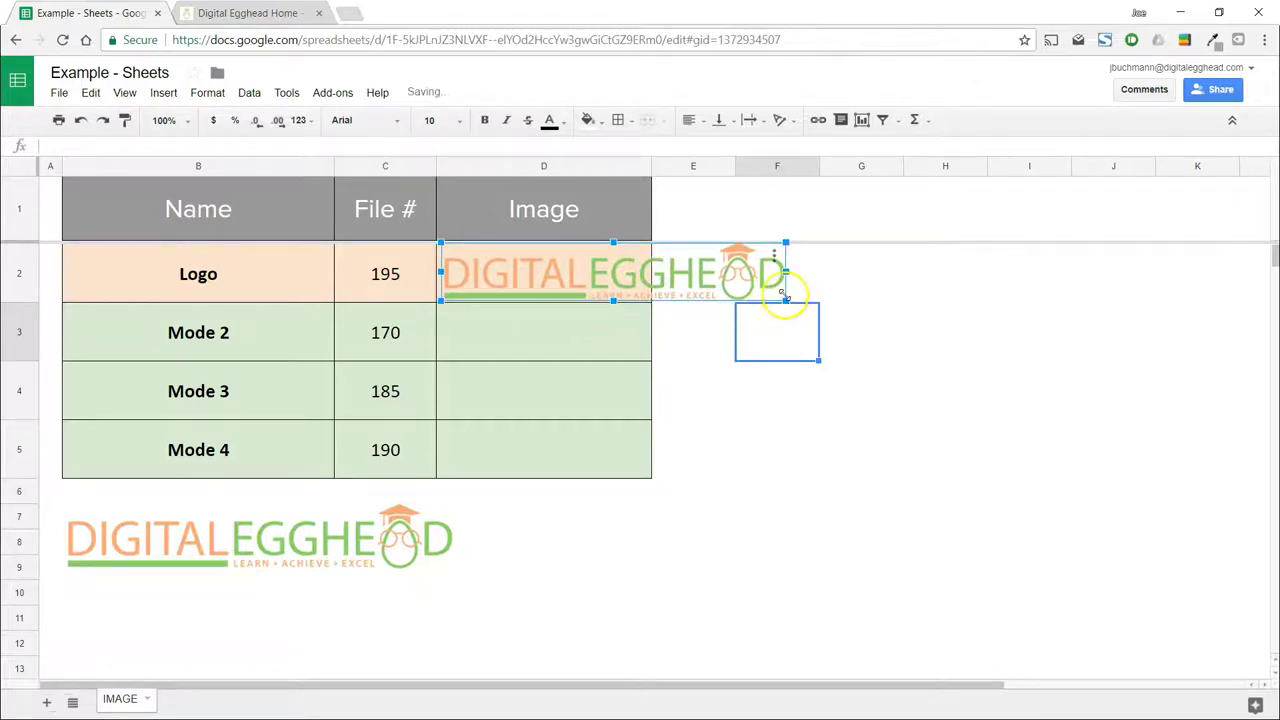
drag(786, 243, 646, 263)
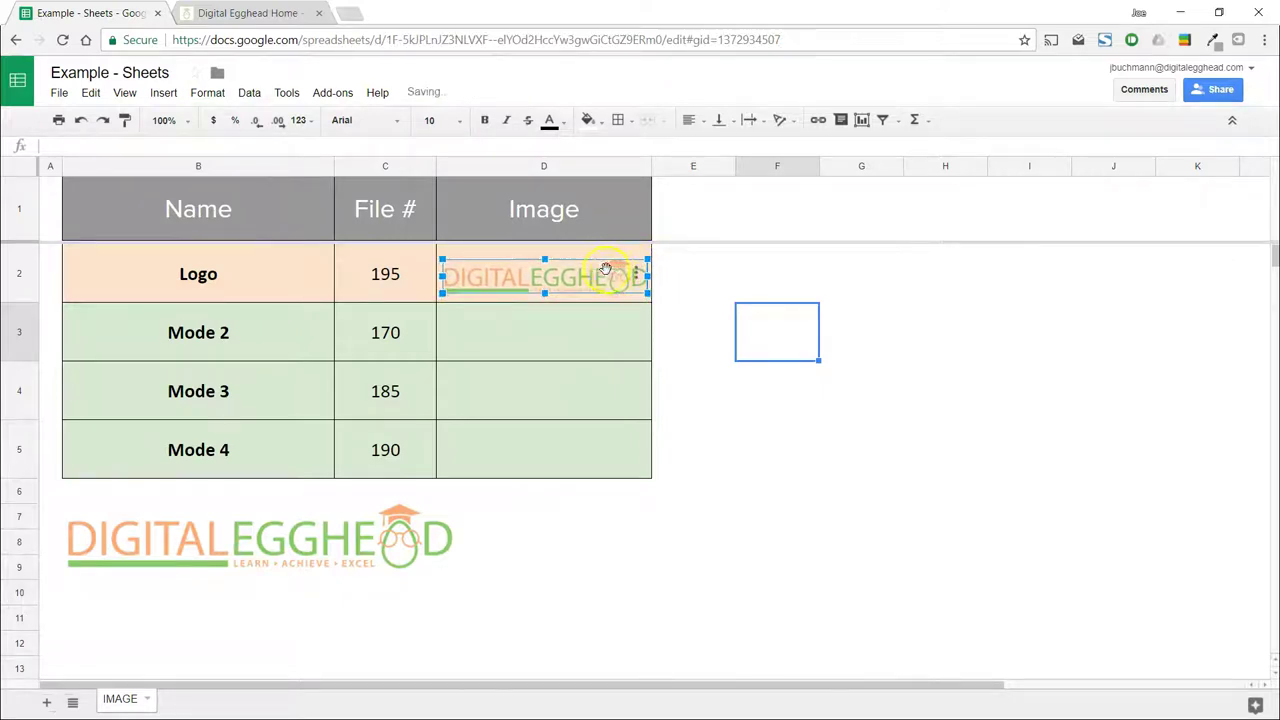
Step: Sort the sheet A → Z by the File # column, and undo the sort
click(566, 166)
right_click(642, 168)
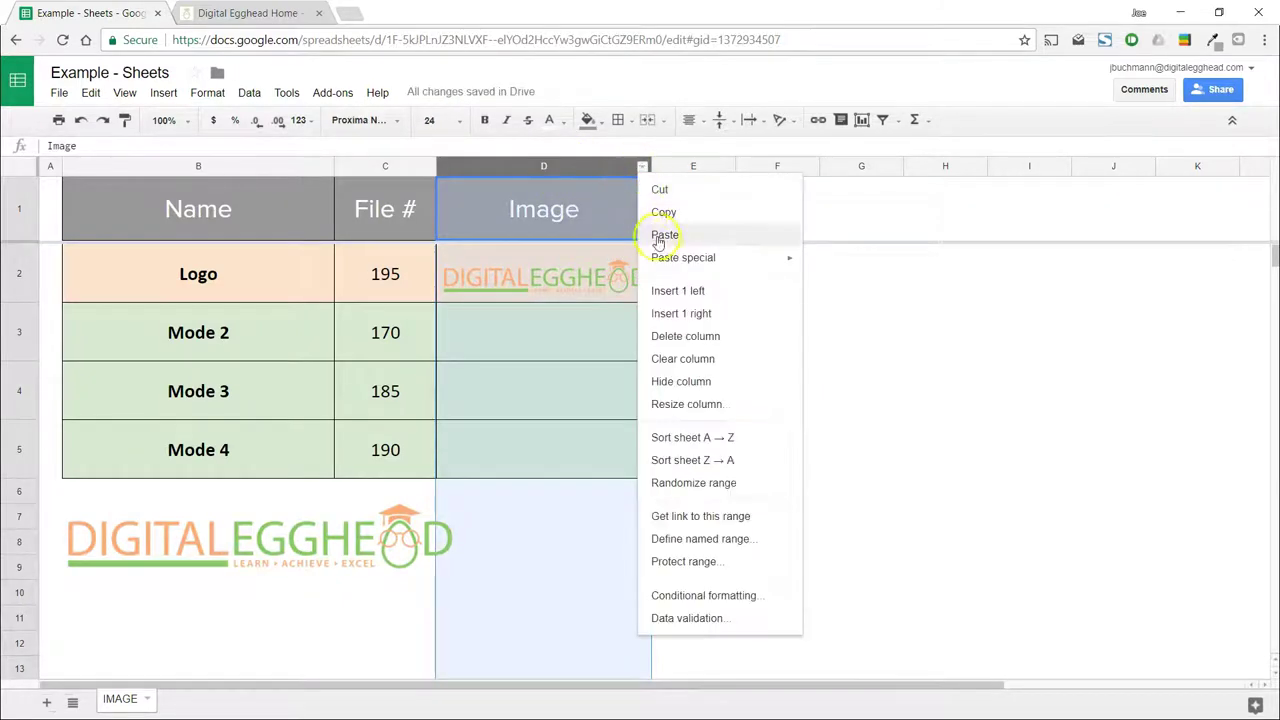
click(390, 170)
click(427, 167)
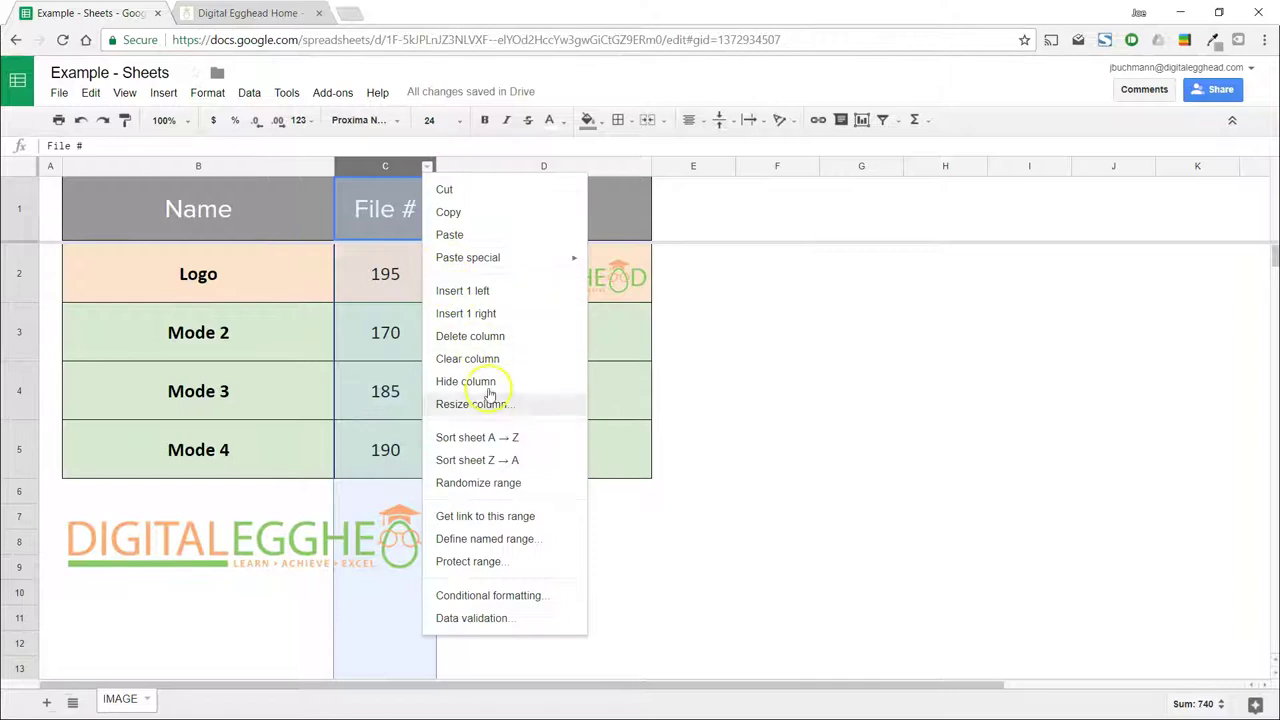
click(495, 437)
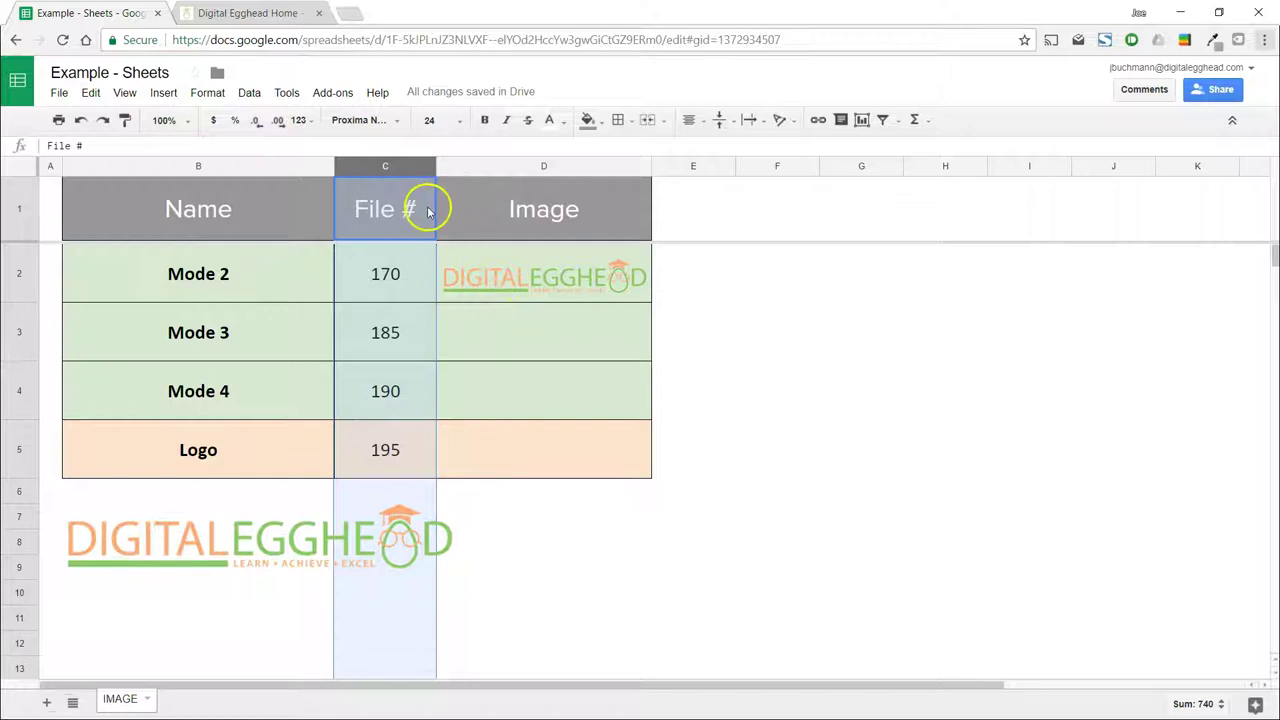
click(81, 119)
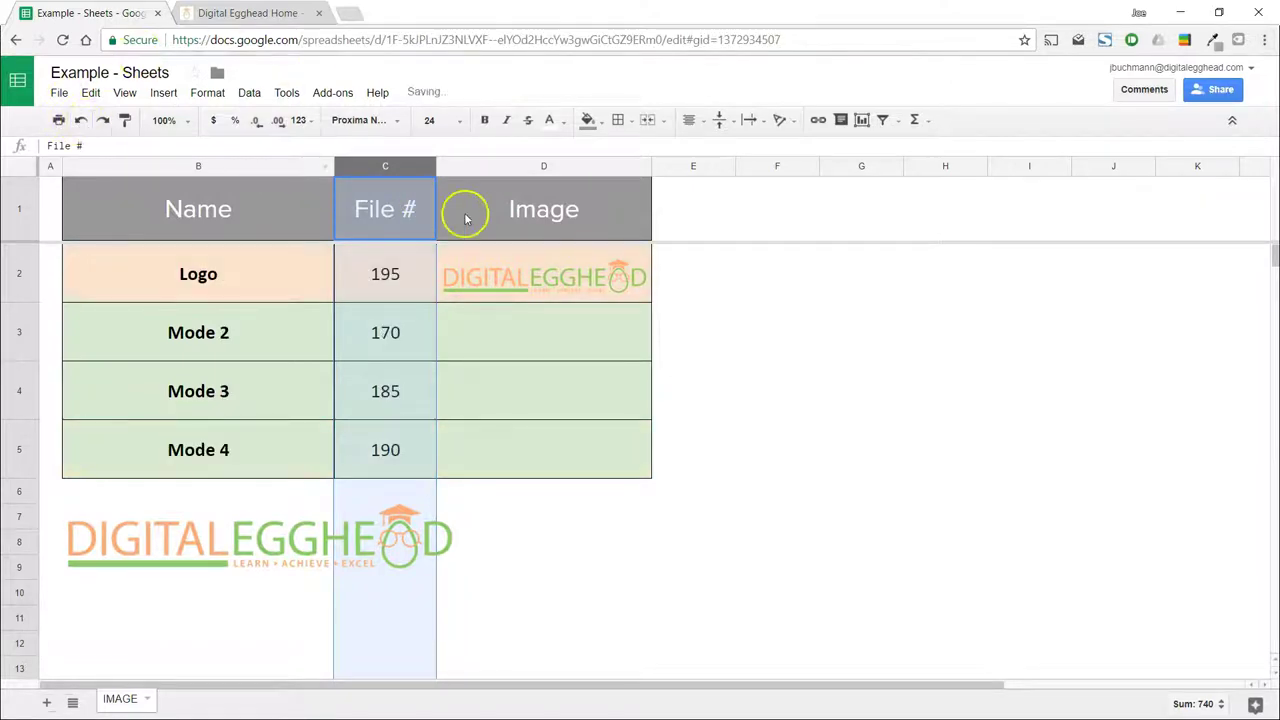
Step: Delete the floating logo image lying over cell D2
click(503, 277)
key(Delete)
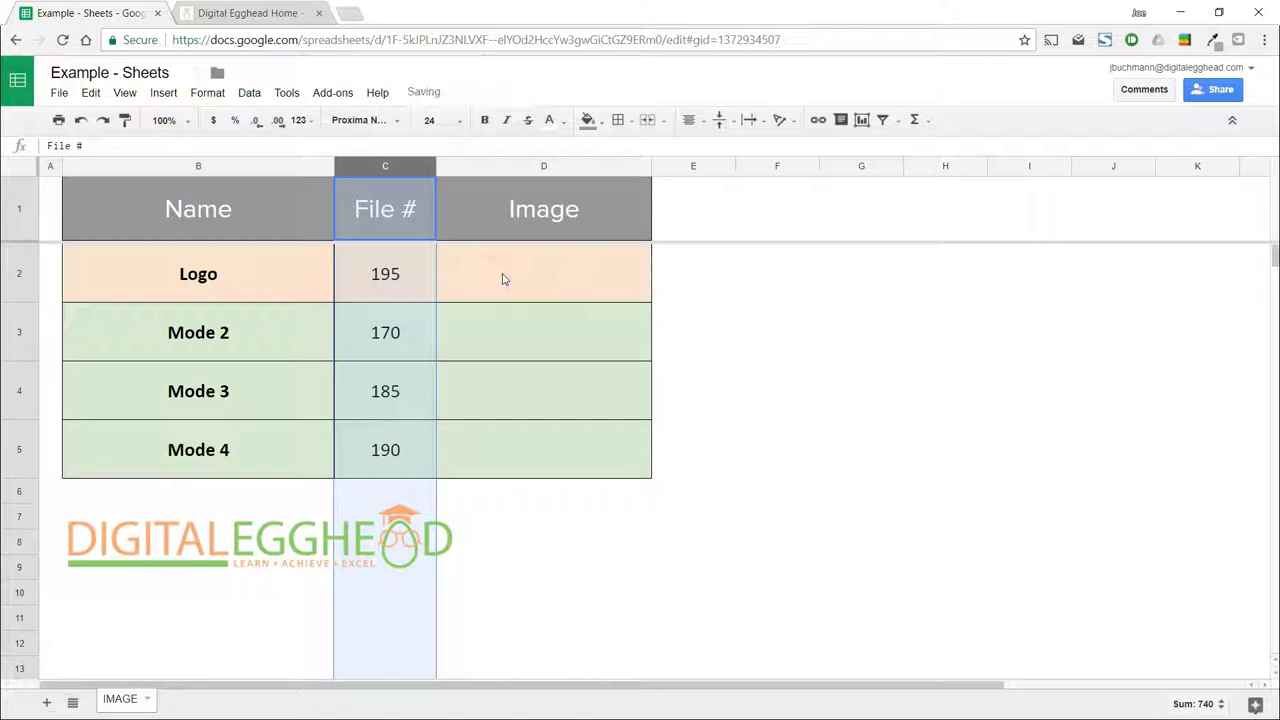
click(700, 286)
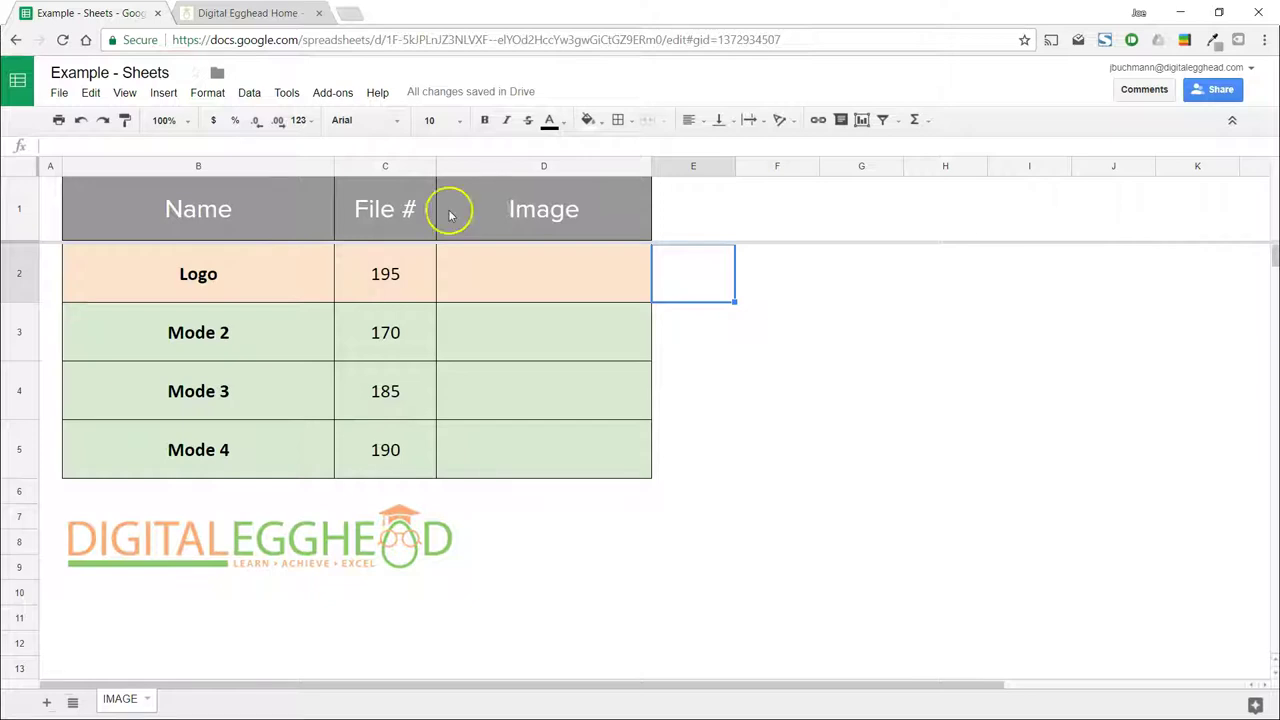
Step: Begin an IMAGE formula in cell D2, in the Image column of the Logo row
double_click(489, 266)
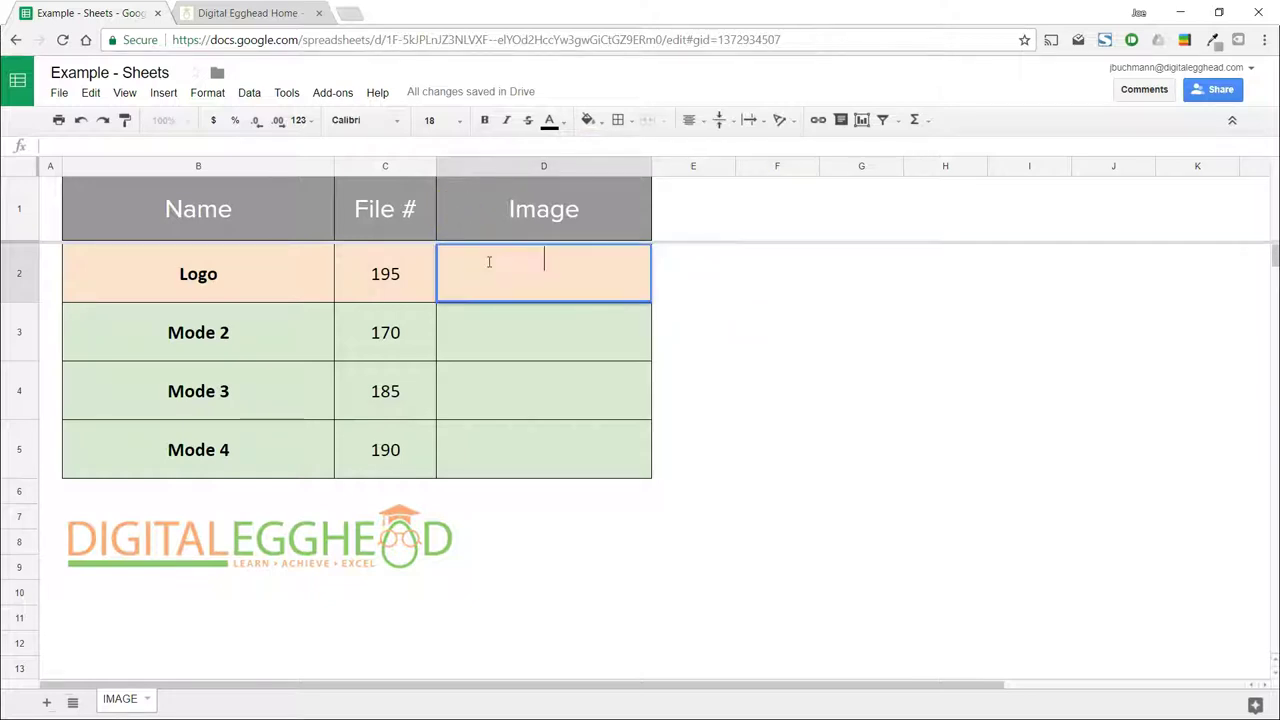
text(=IMAG)
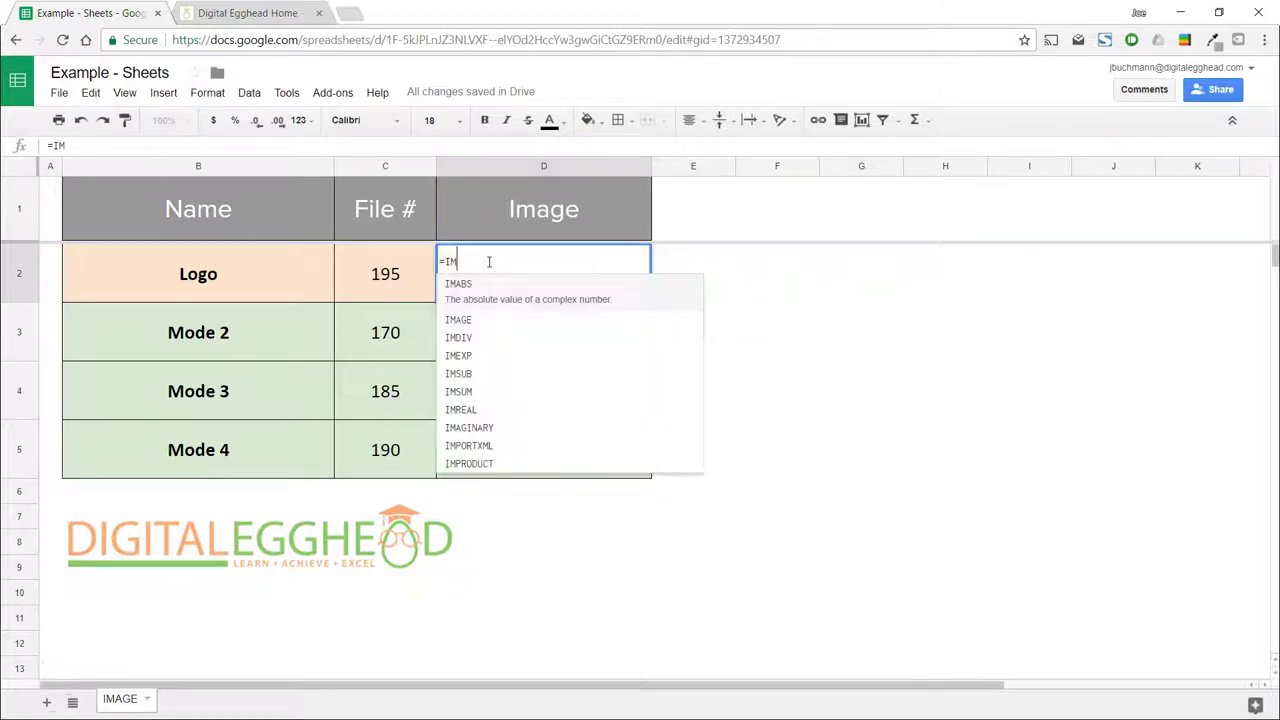
text(E()
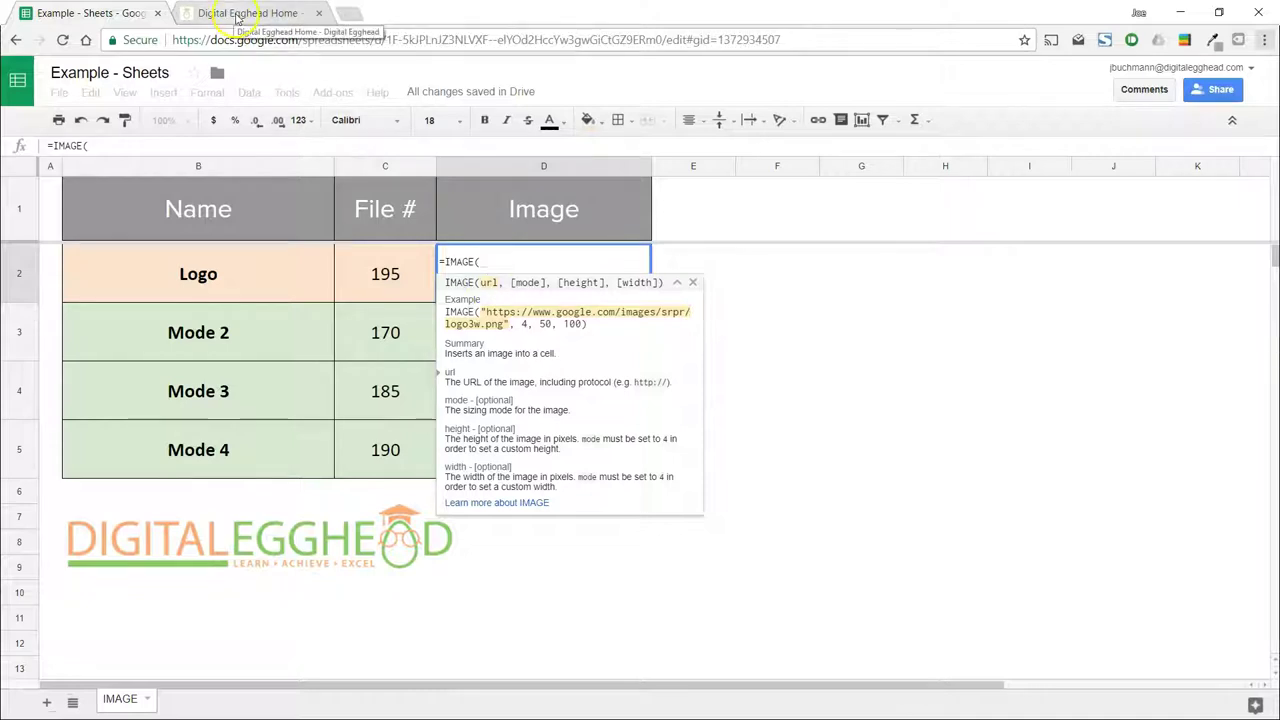
Step: Switch to the open Digital Egghead website and copy the image address of its header logo
click(240, 14)
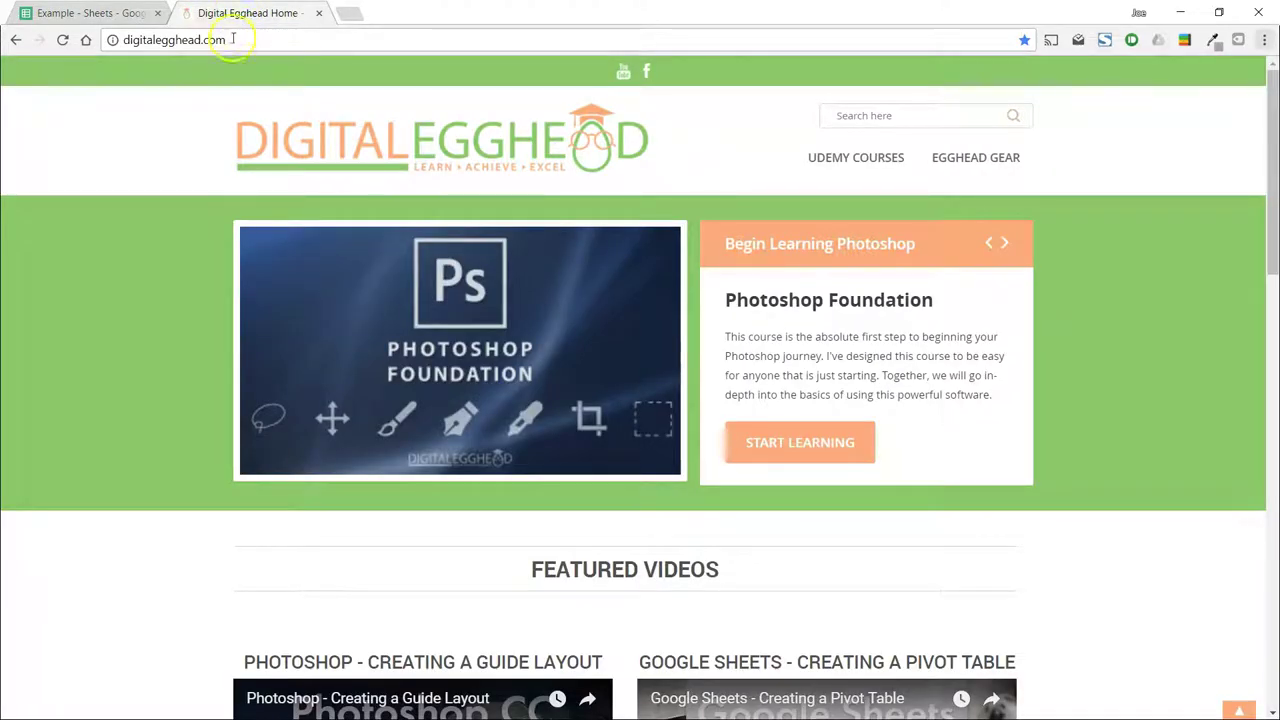
right_click(396, 145)
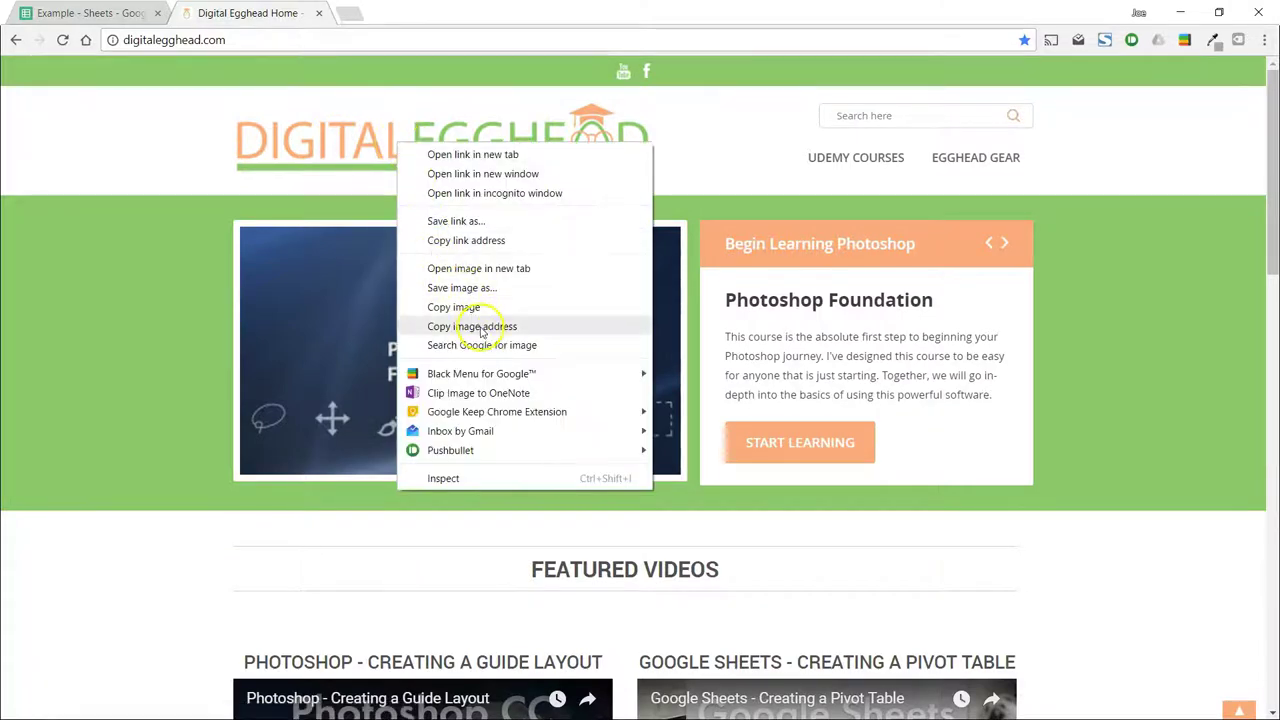
click(548, 328)
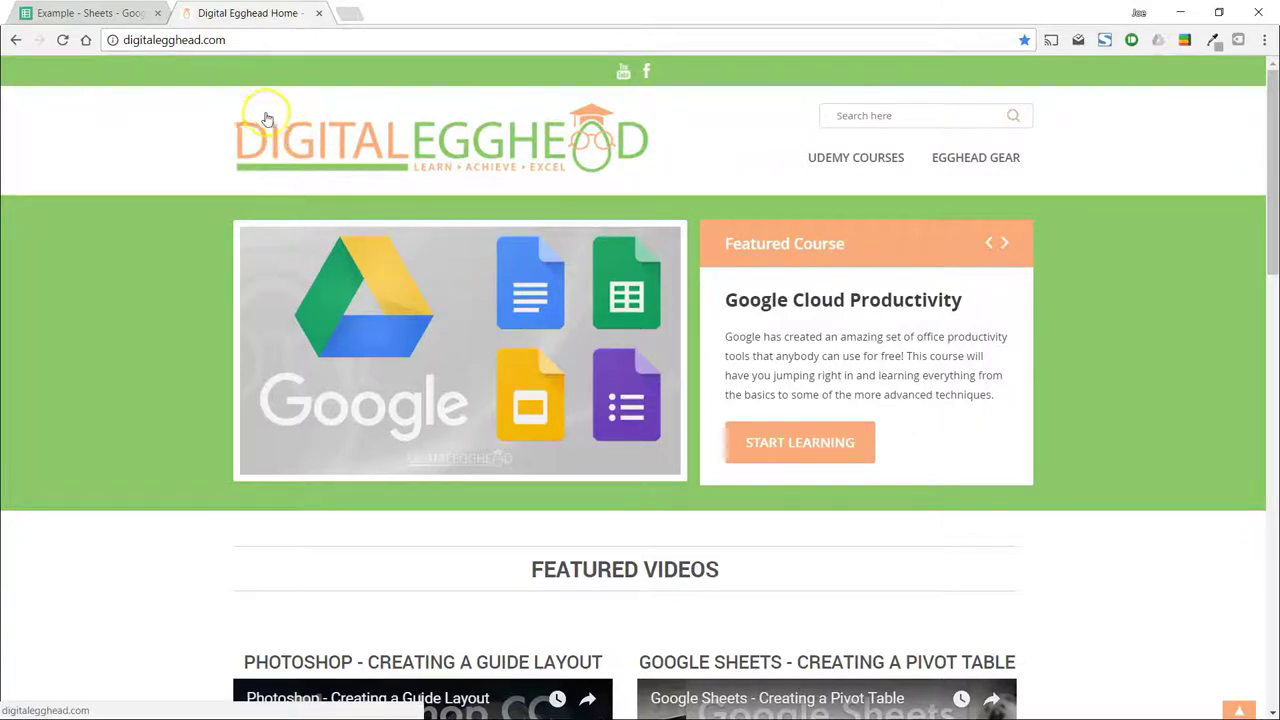
click(125, 13)
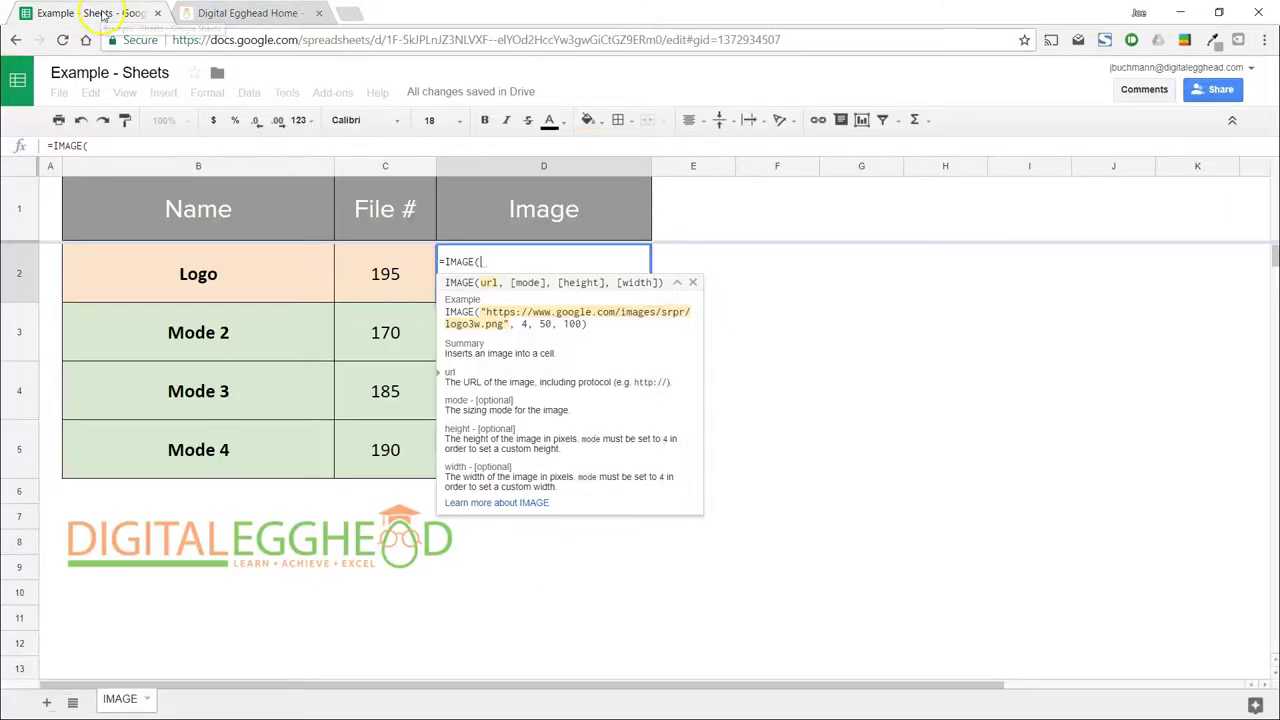
click(502, 262)
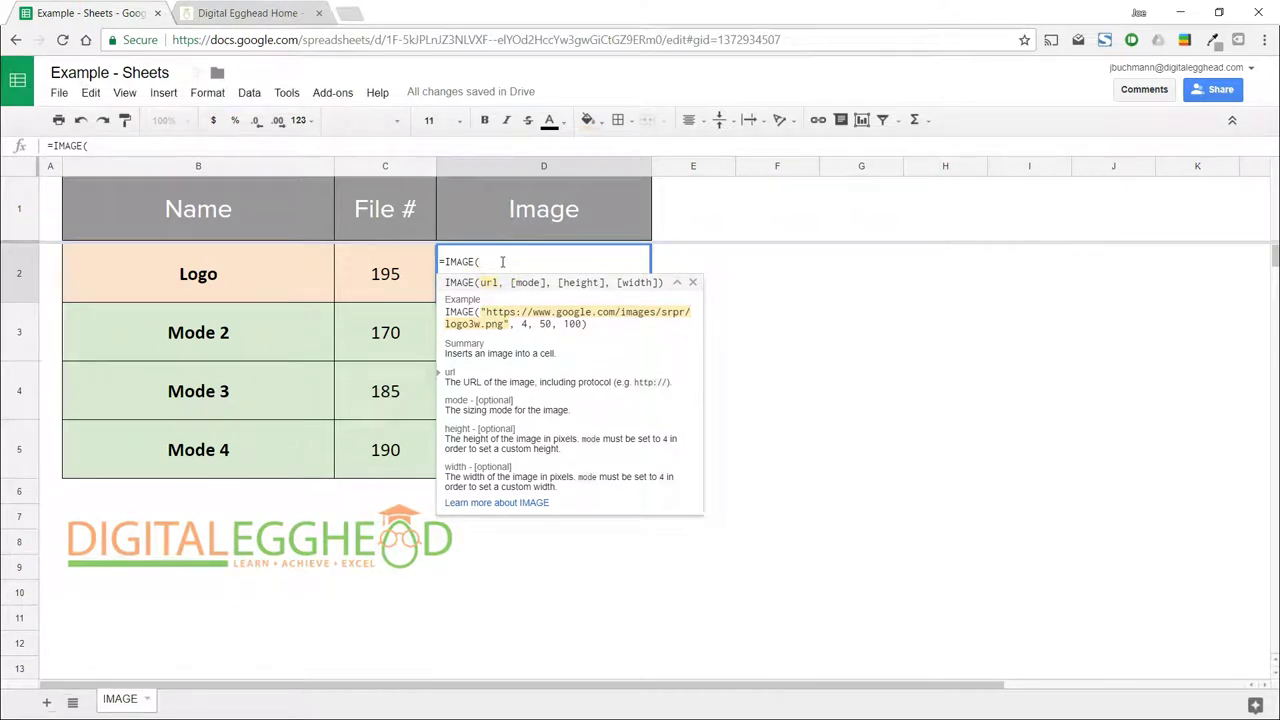
key(ctrl+v)
click(480, 262)
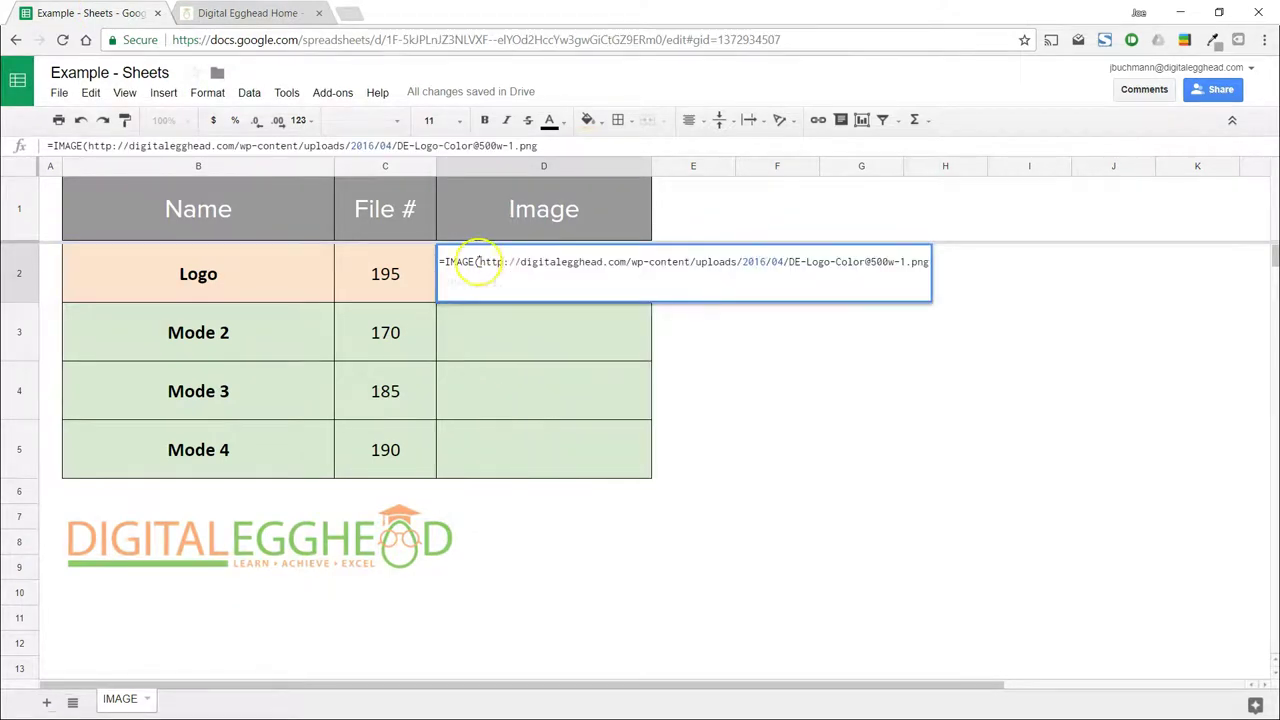
text(")
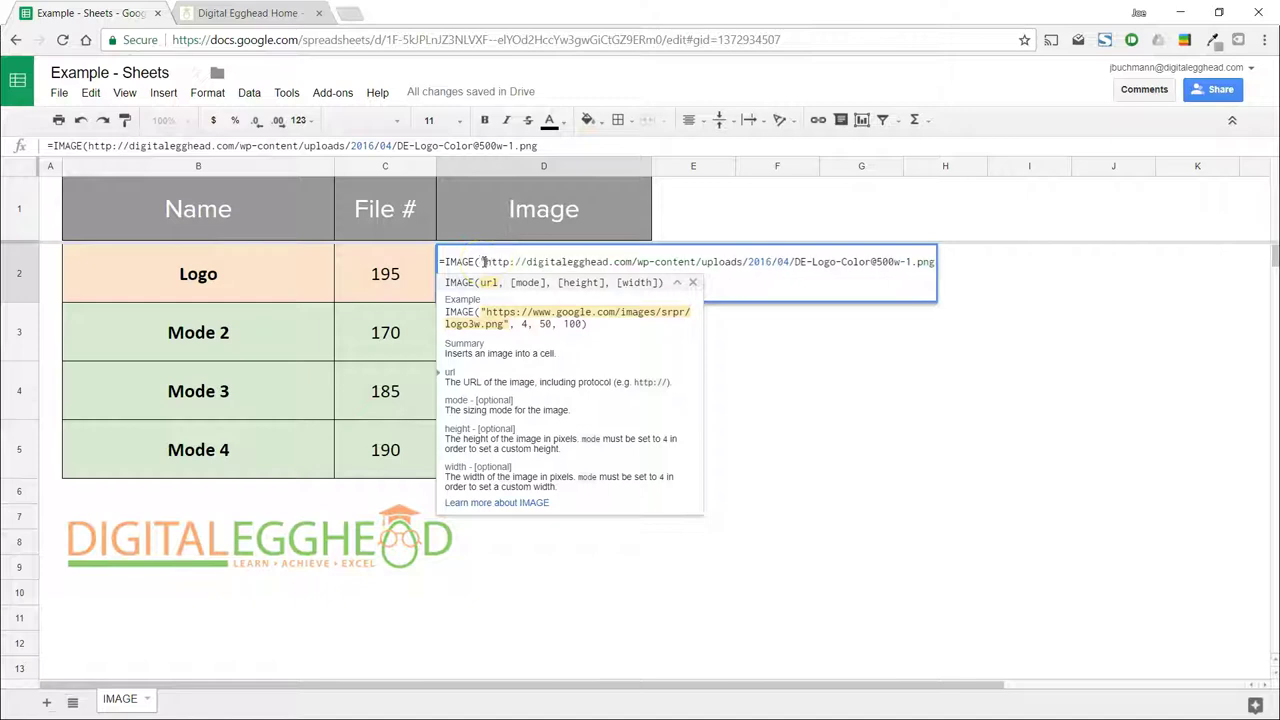
click(932, 262)
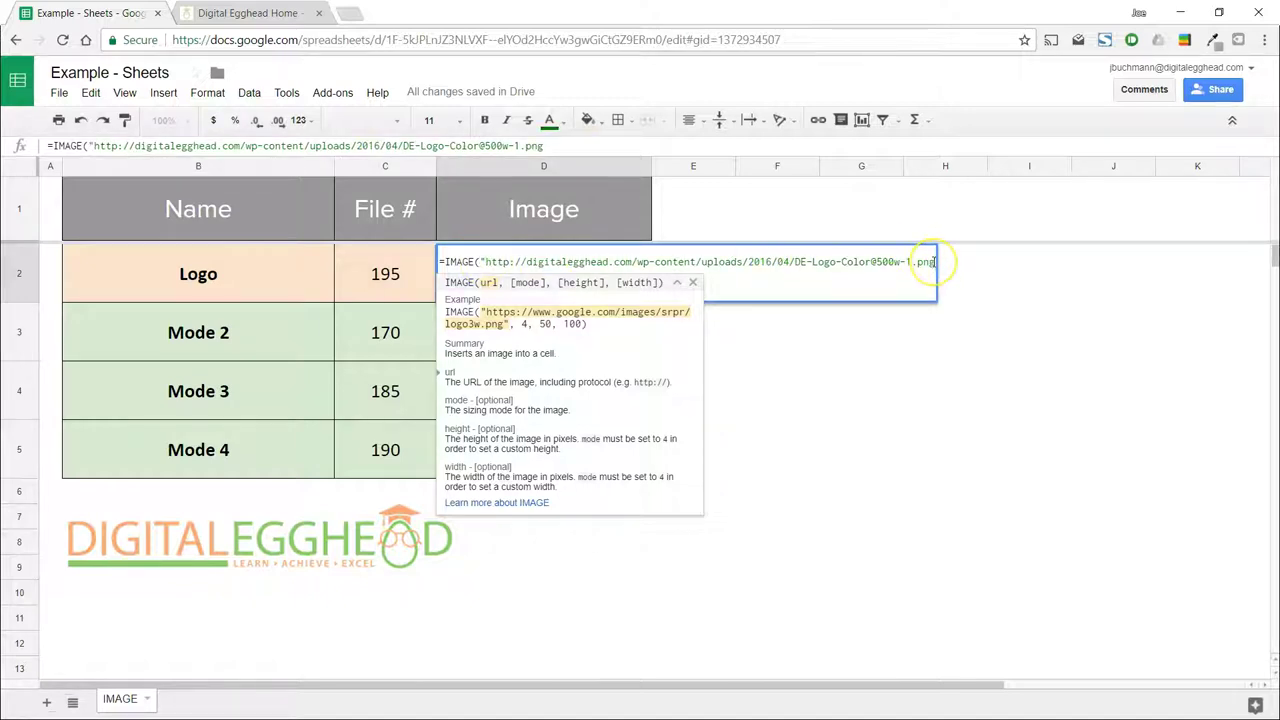
text(")
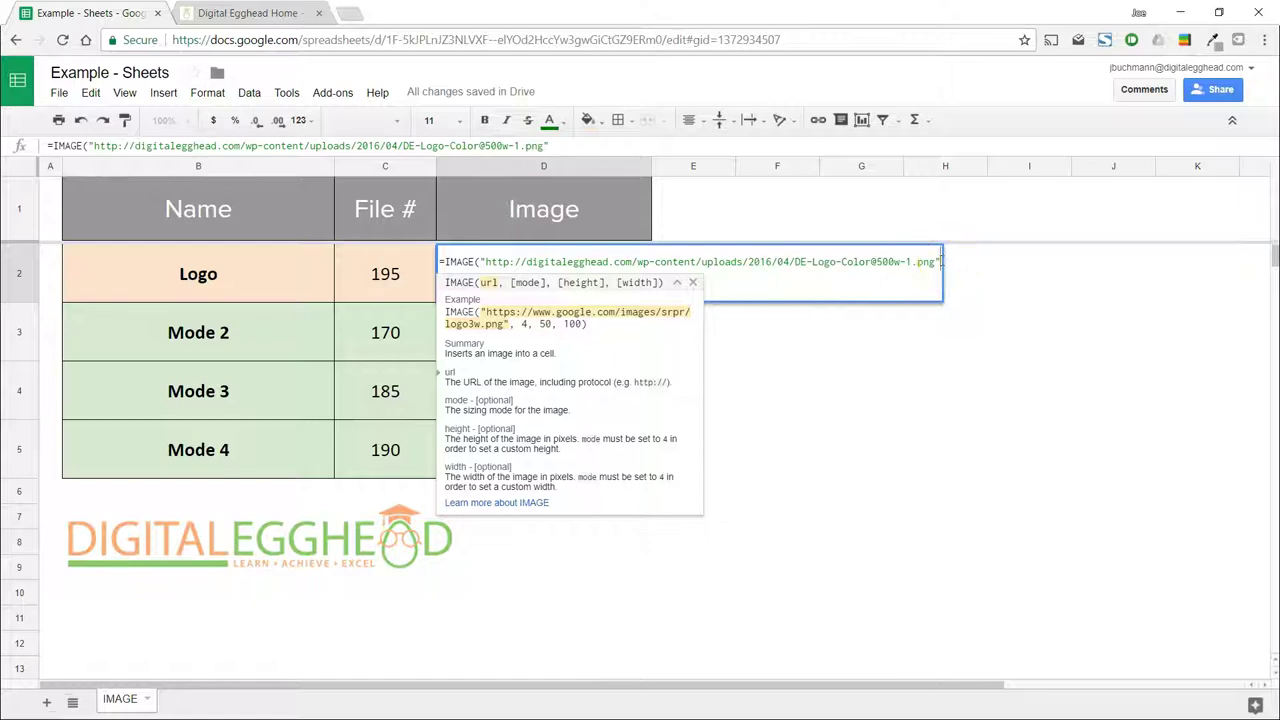
text())
key(Return)
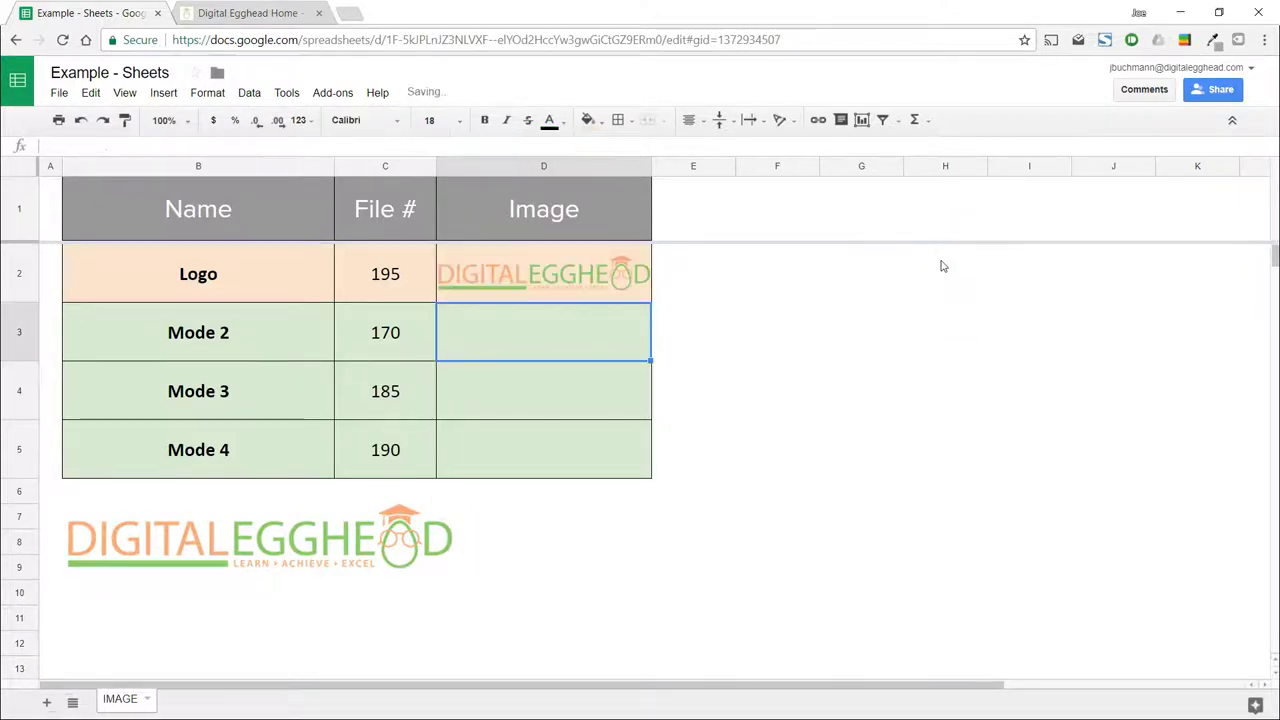
click(548, 282)
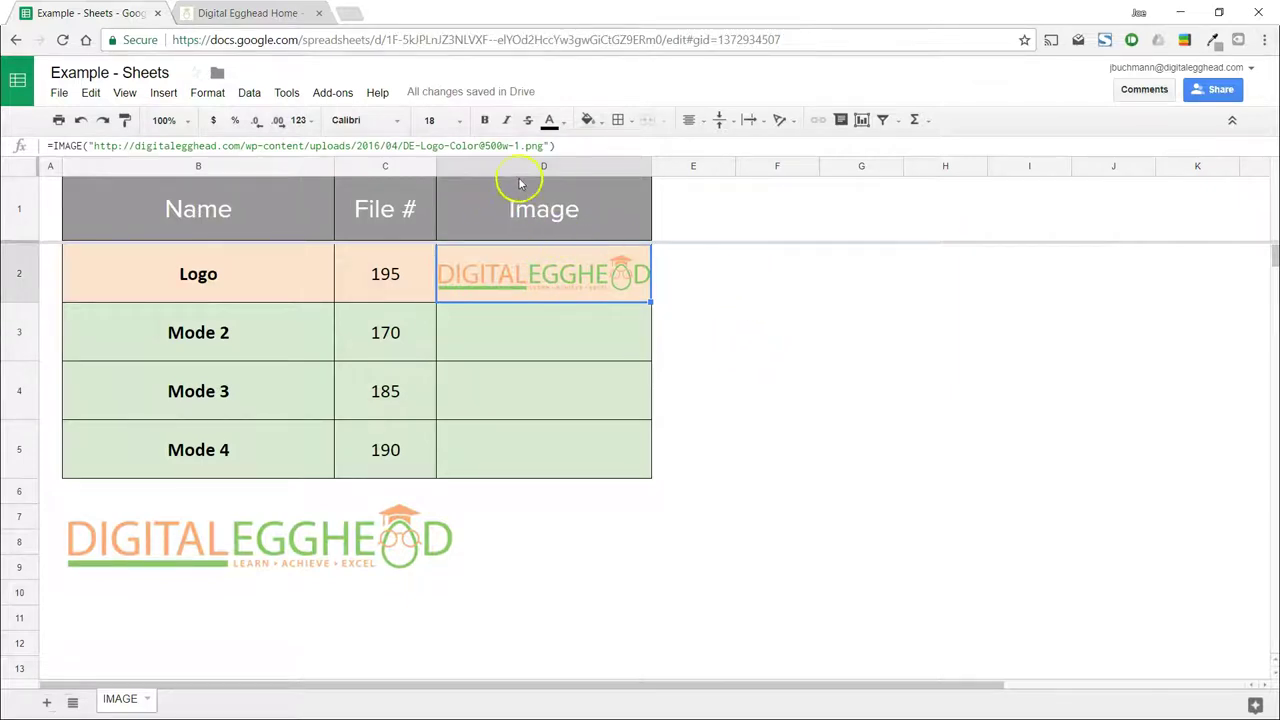
Step: Sort the sheet A → Z by the File # column, select the Logo row's image cell, and undo the sort
click(424, 168)
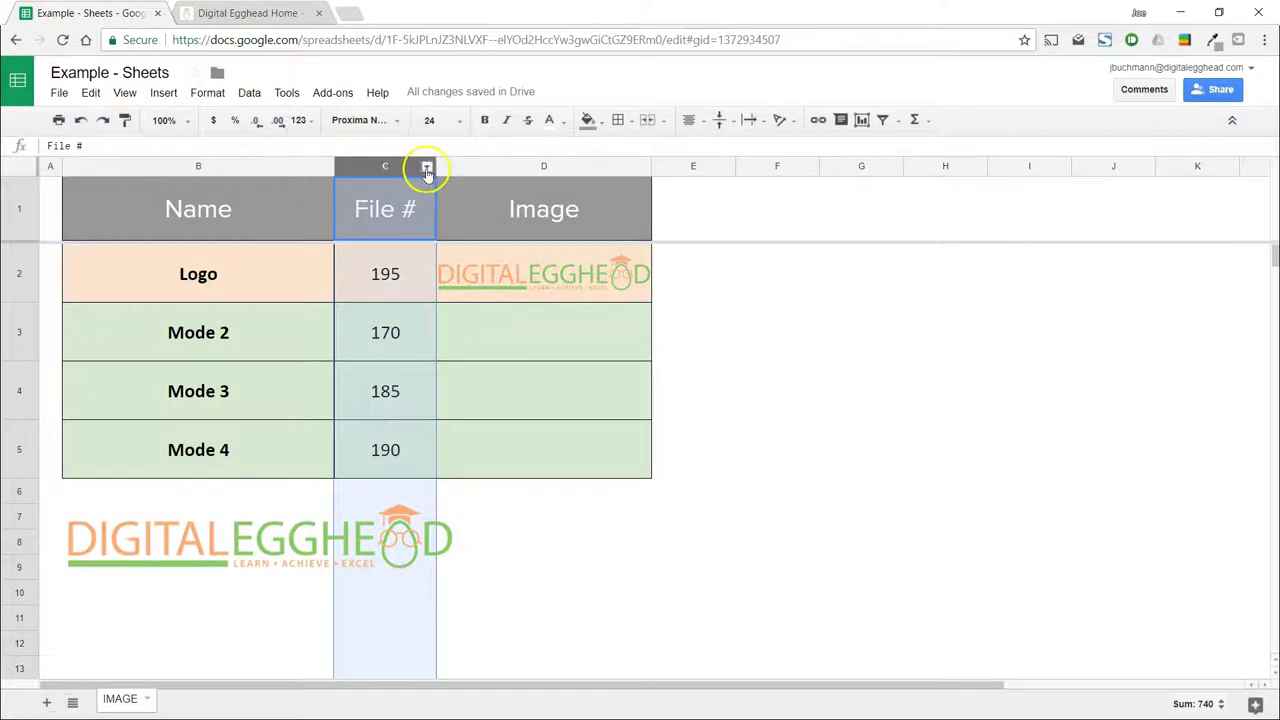
click(427, 170)
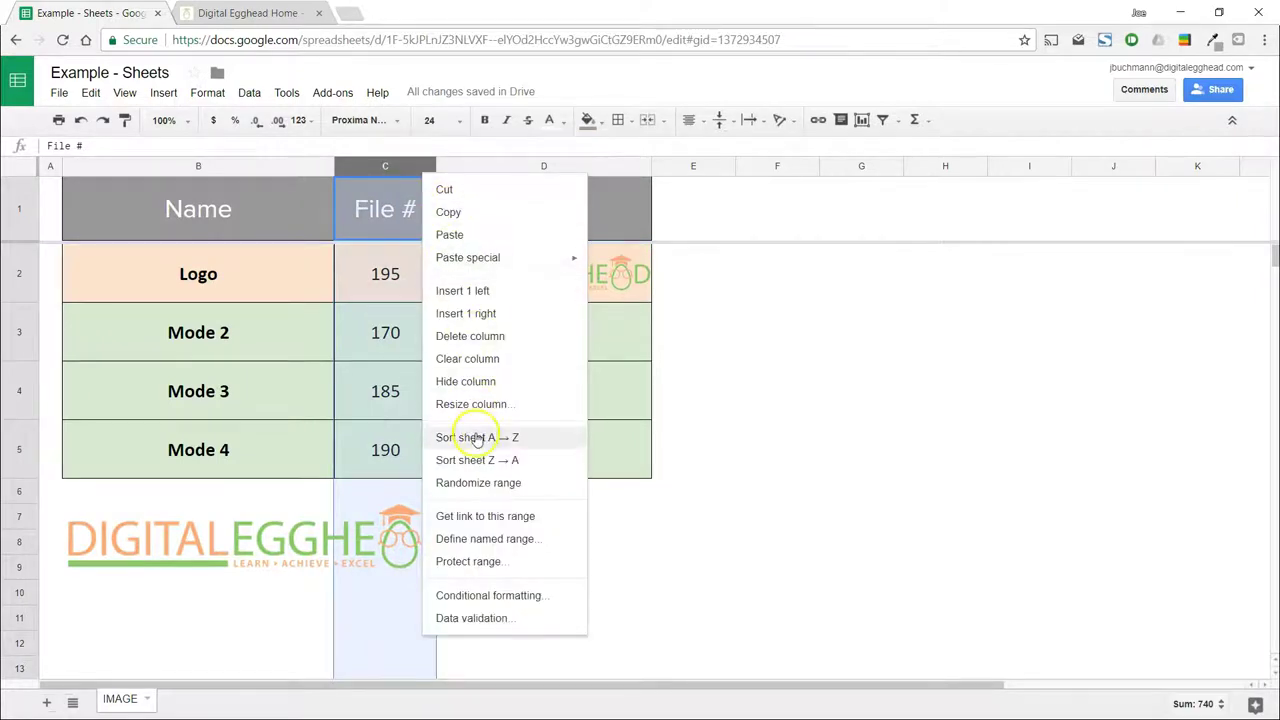
click(476, 438)
click(540, 541)
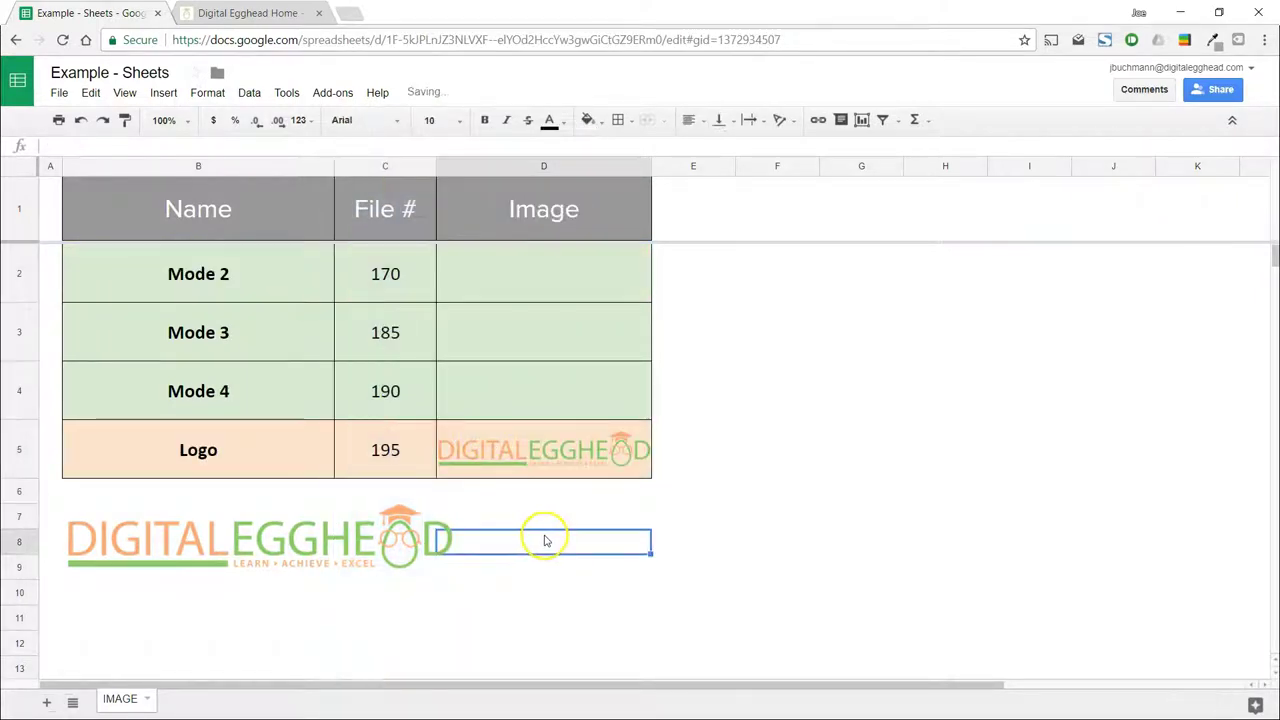
click(552, 460)
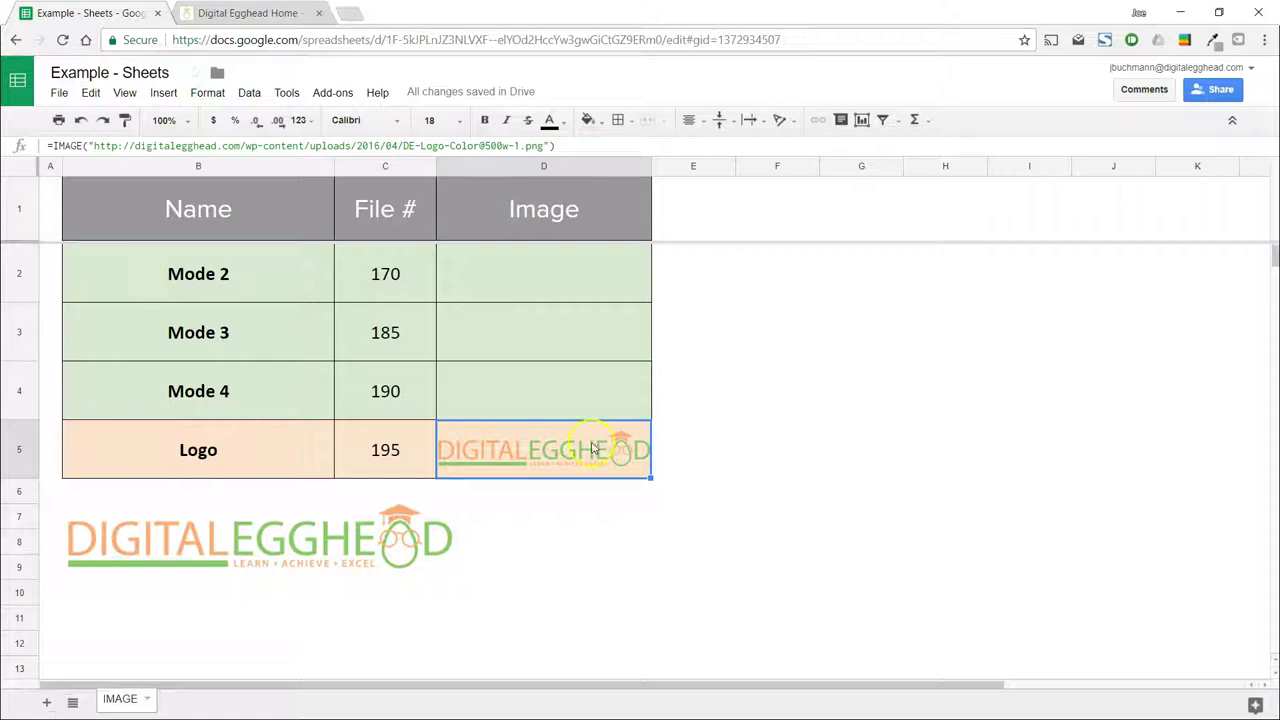
click(81, 119)
Step: Copy the full IMAGE formula text from cell D2 and paste it into cell D3 in the Mode 2 row
click(520, 265)
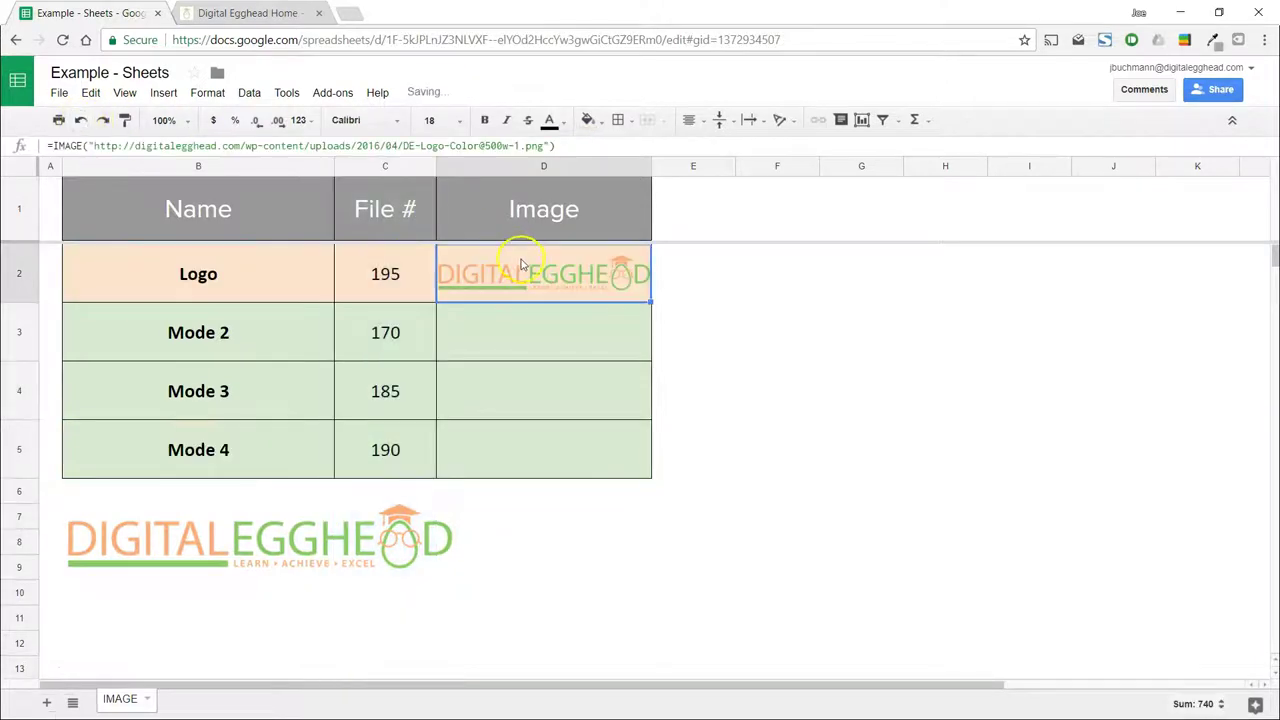
double_click(621, 283)
key(ctrl+a)
key(ctrl+c)
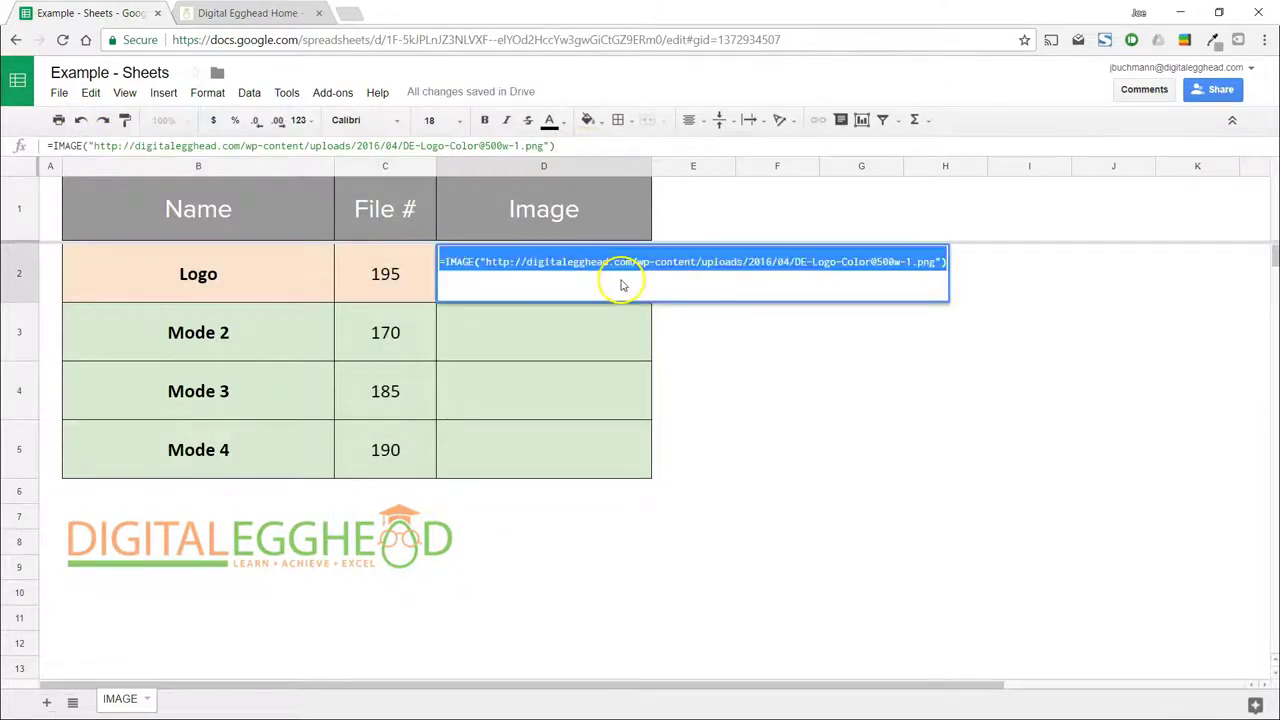
click(555, 318)
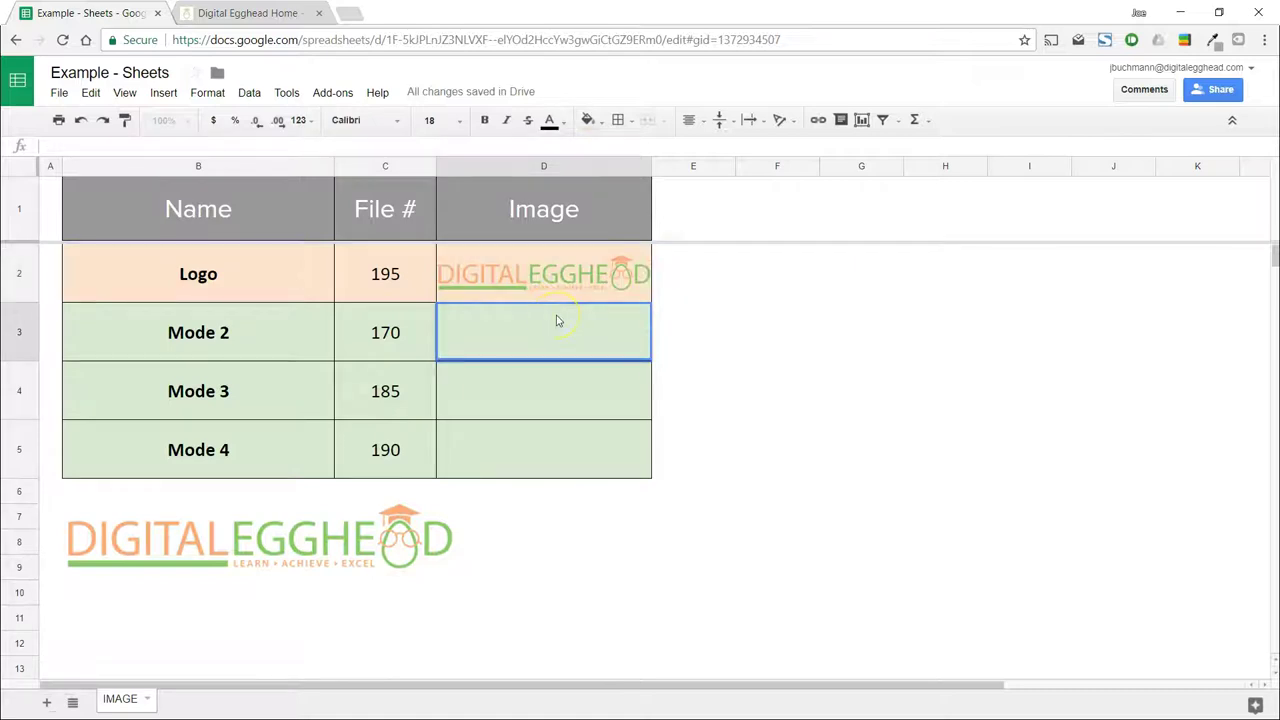
key(ctrl+v)
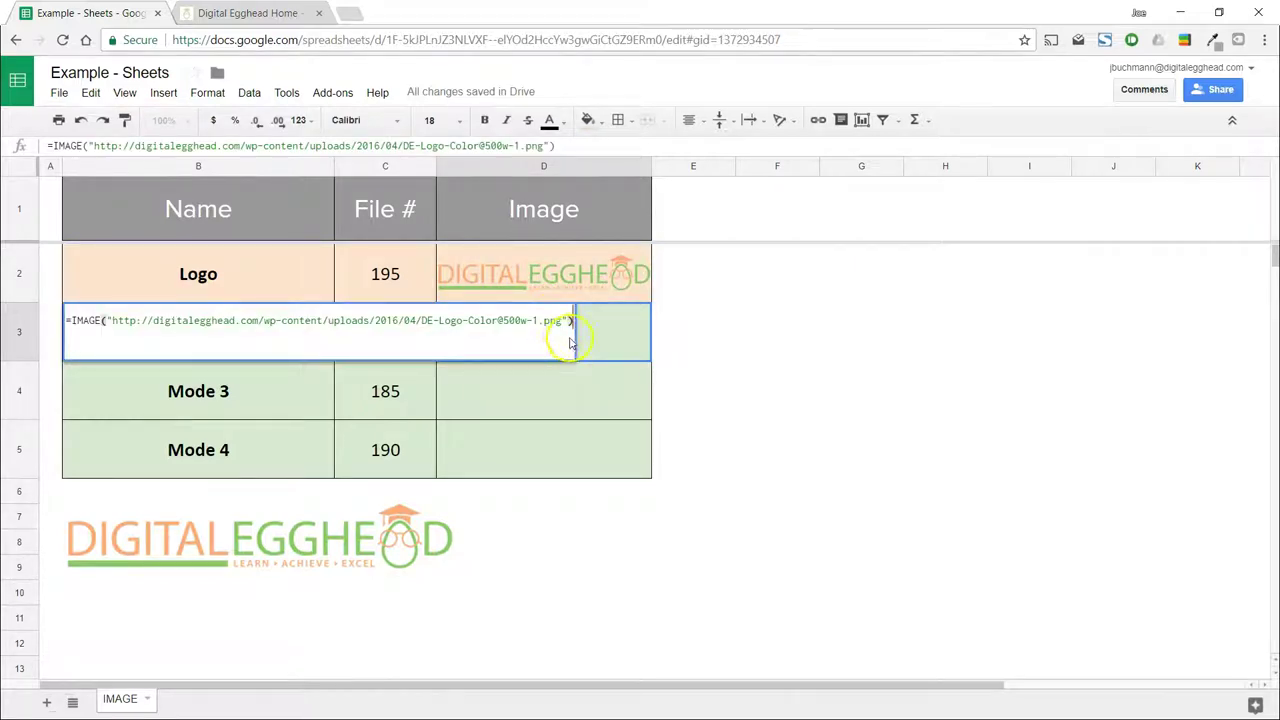
key(Return)
Step: Fill the IMAGE formula from cell D3 down through D5 for the Mode 3 and Mode 4 rows
click(632, 342)
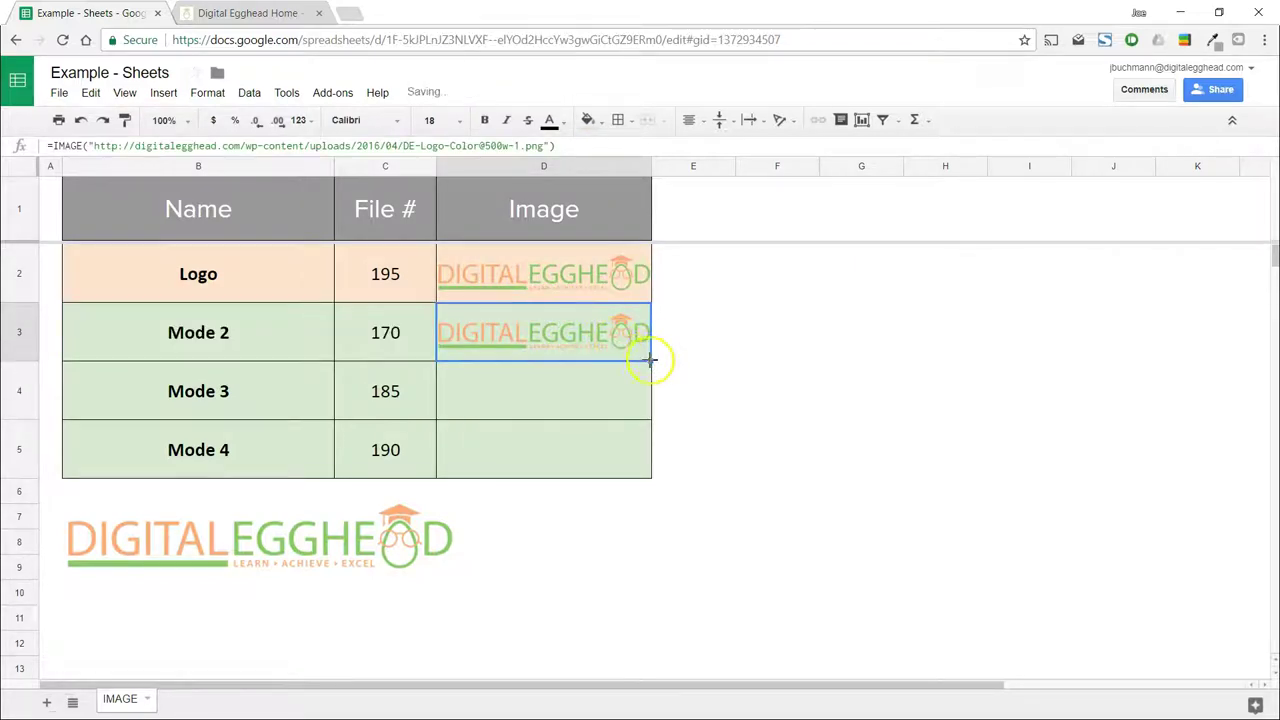
drag(650, 360, 650, 449)
click(575, 514)
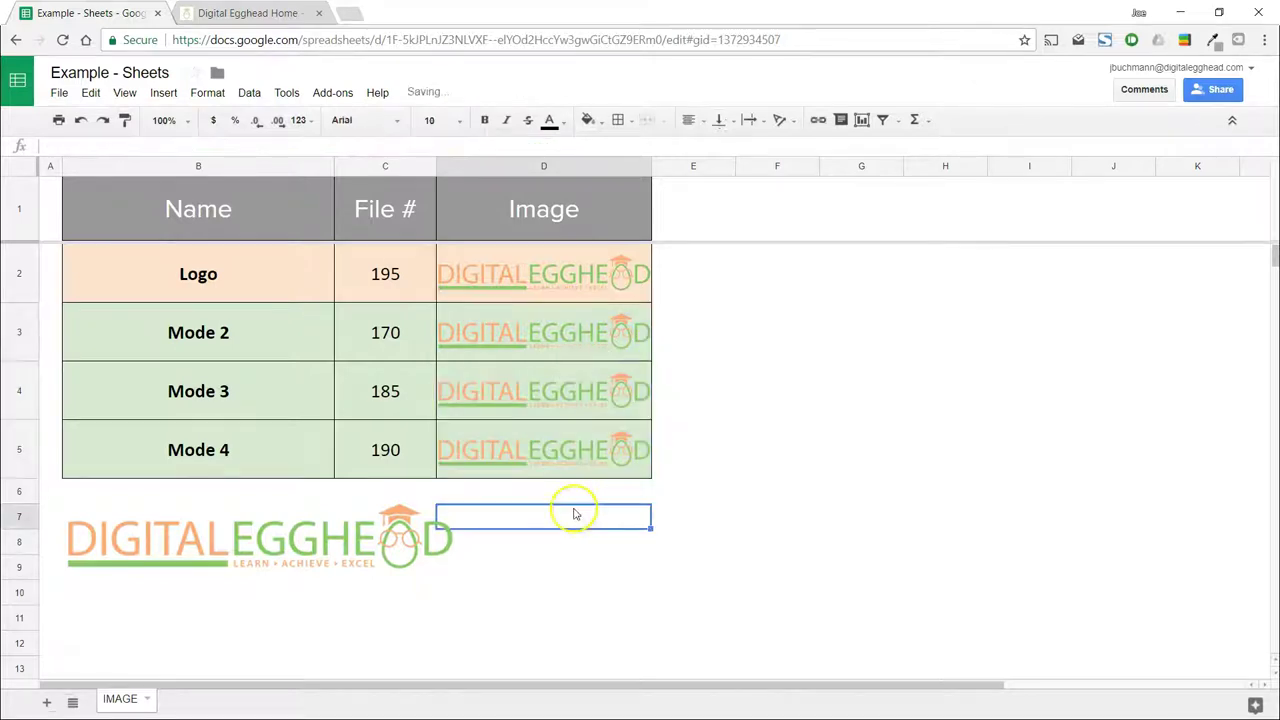
Step: Add a comma after the URL in D3's IMAGE formula, leave the mode argument empty, and commit the formula
click(576, 345)
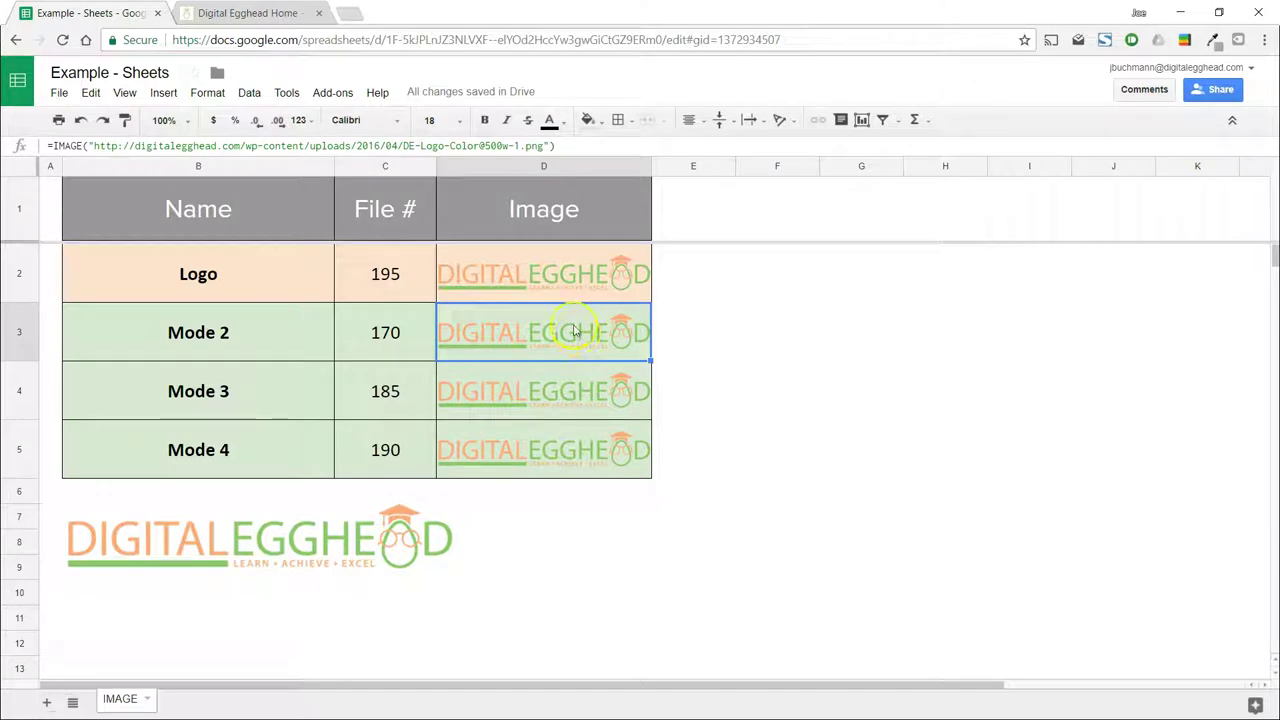
double_click(575, 332)
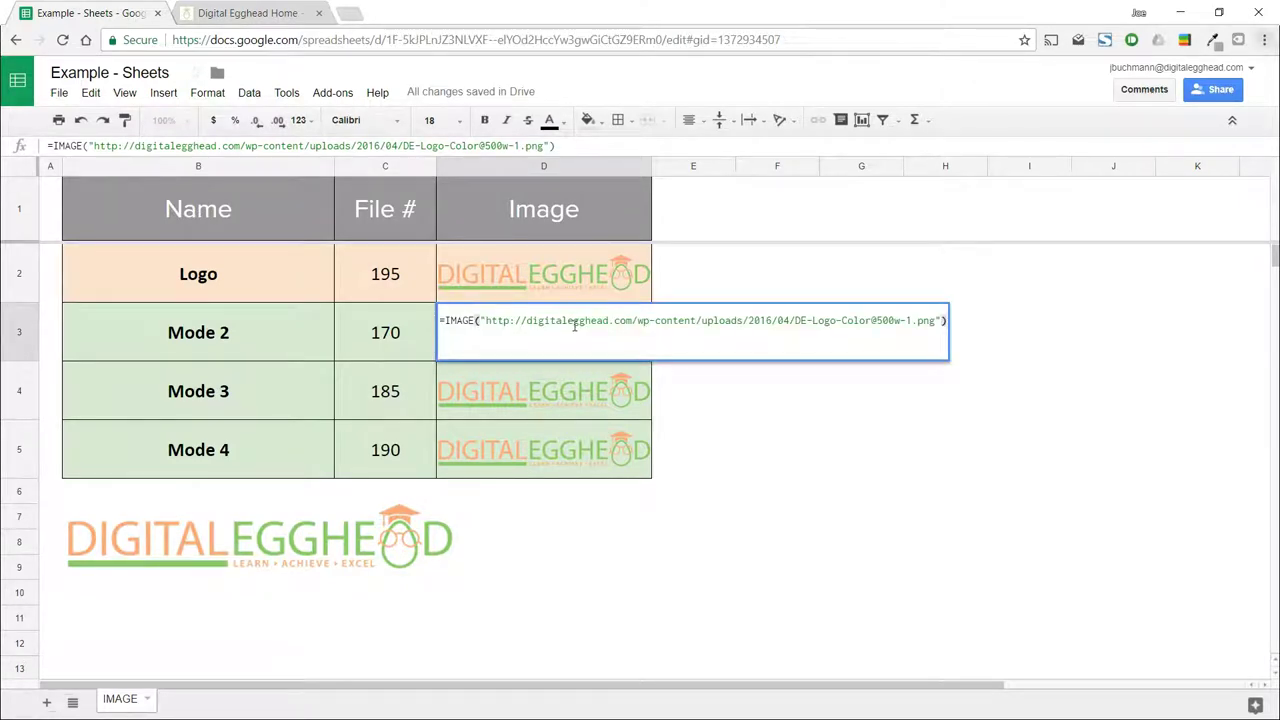
drag(938, 320, 960, 321)
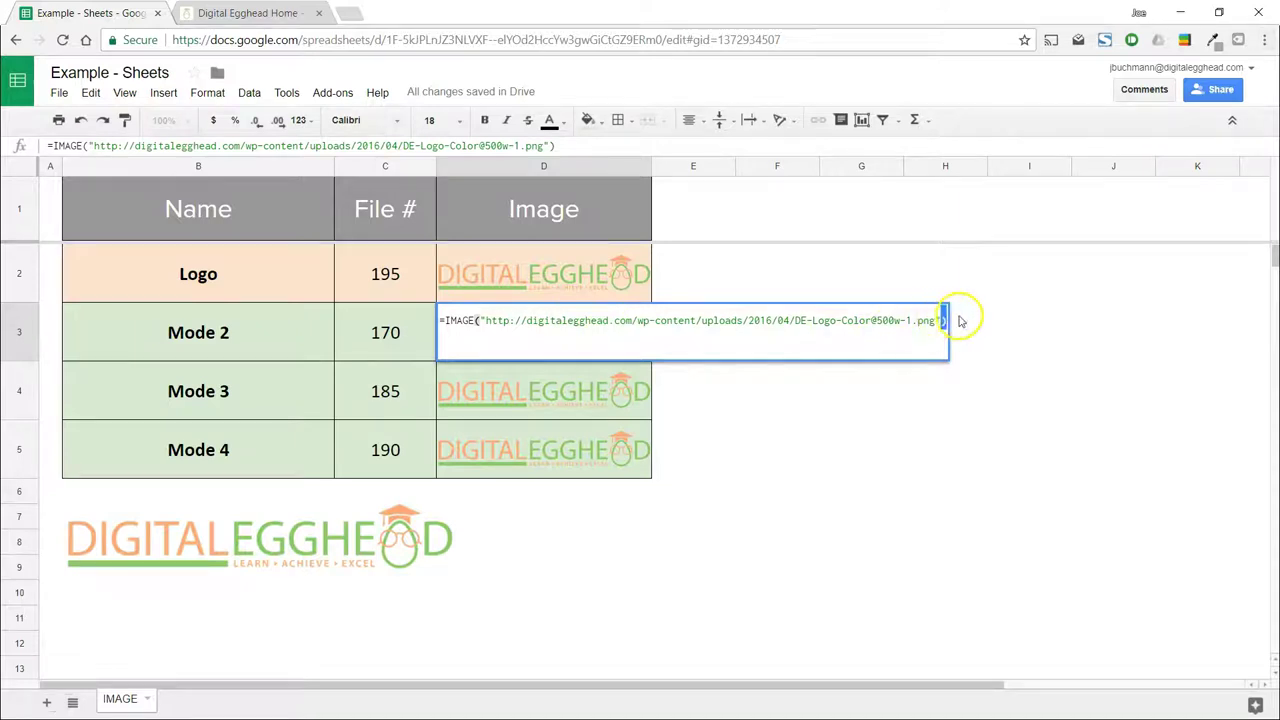
key(BackSpace)
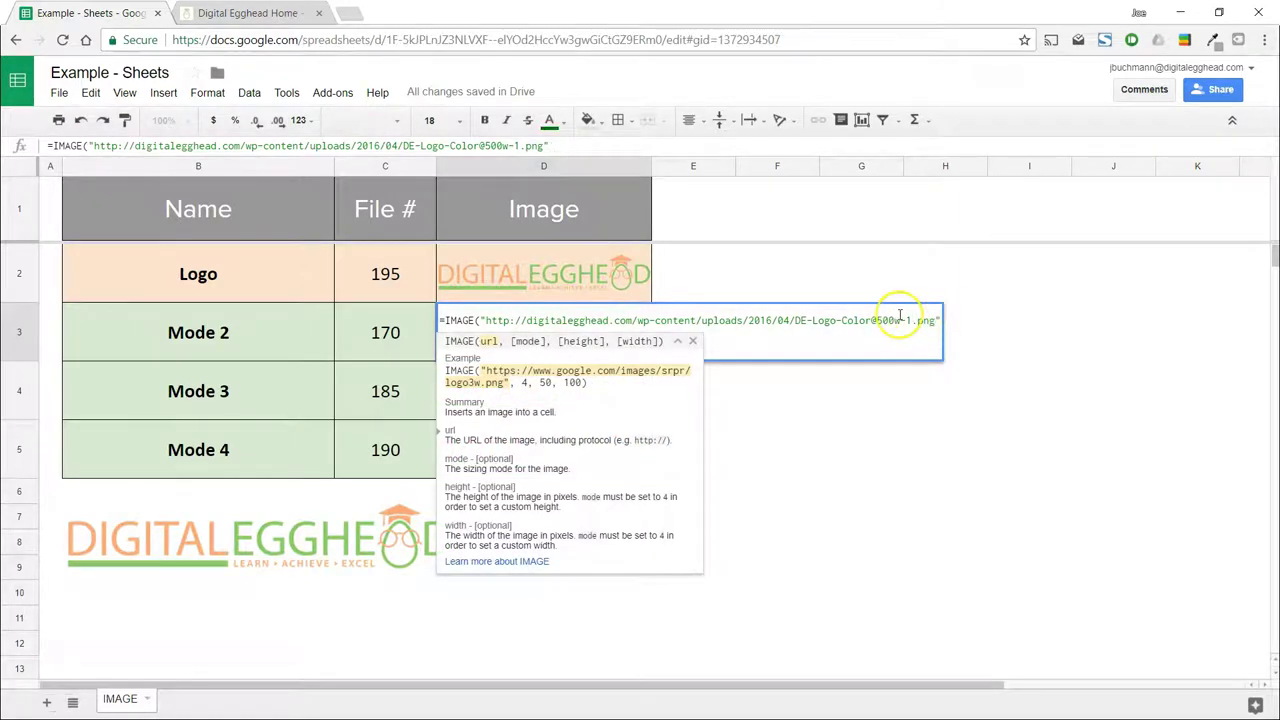
text(,)
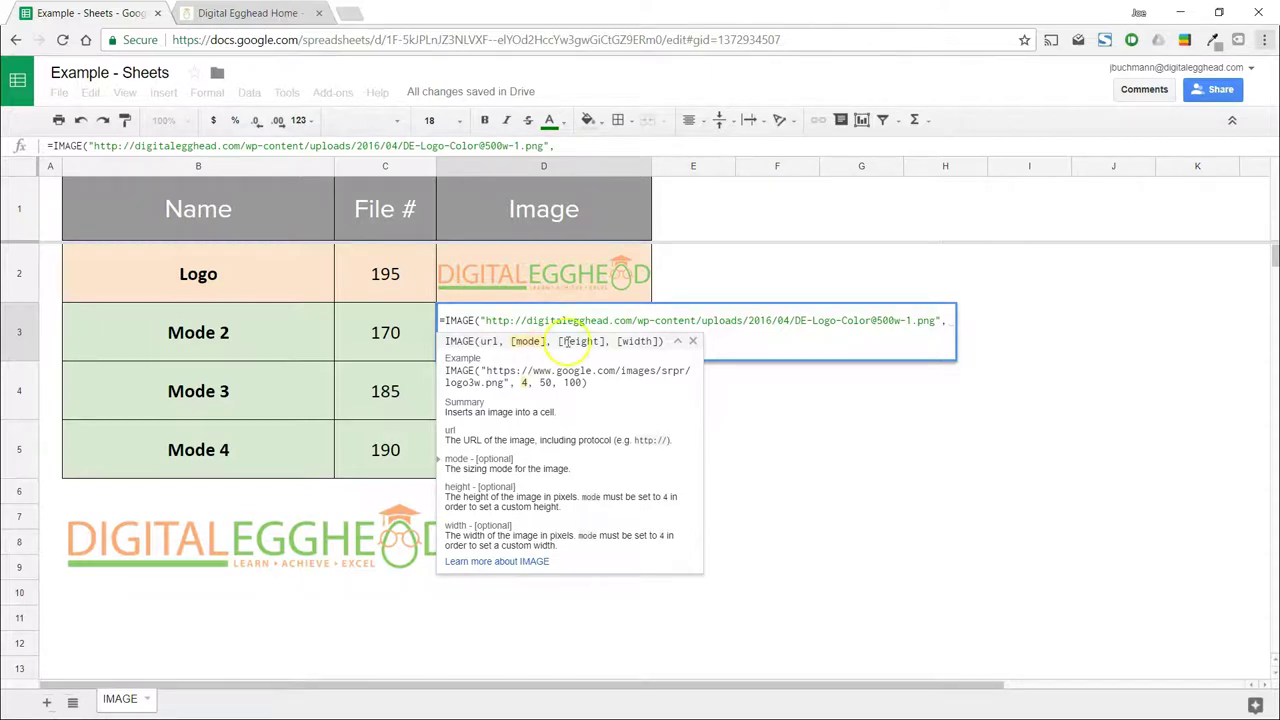
click(612, 275)
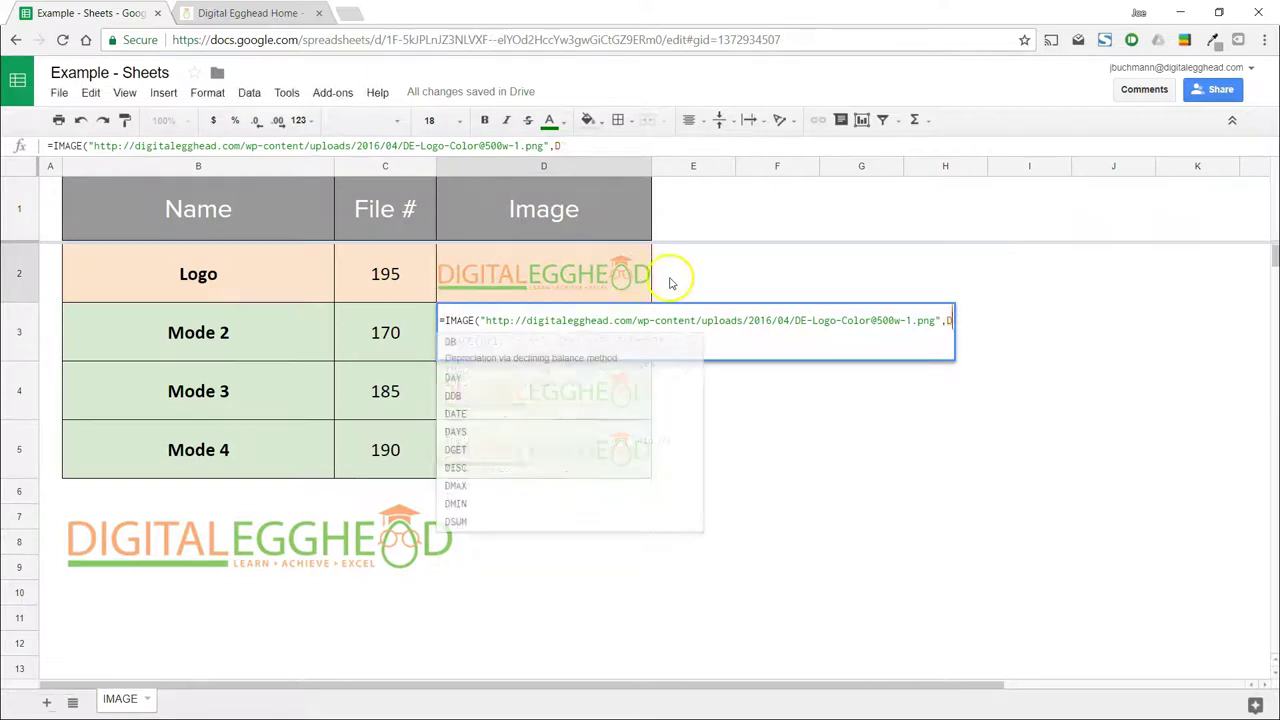
click(716, 281)
key(BackSpace)
key(BackSpace)
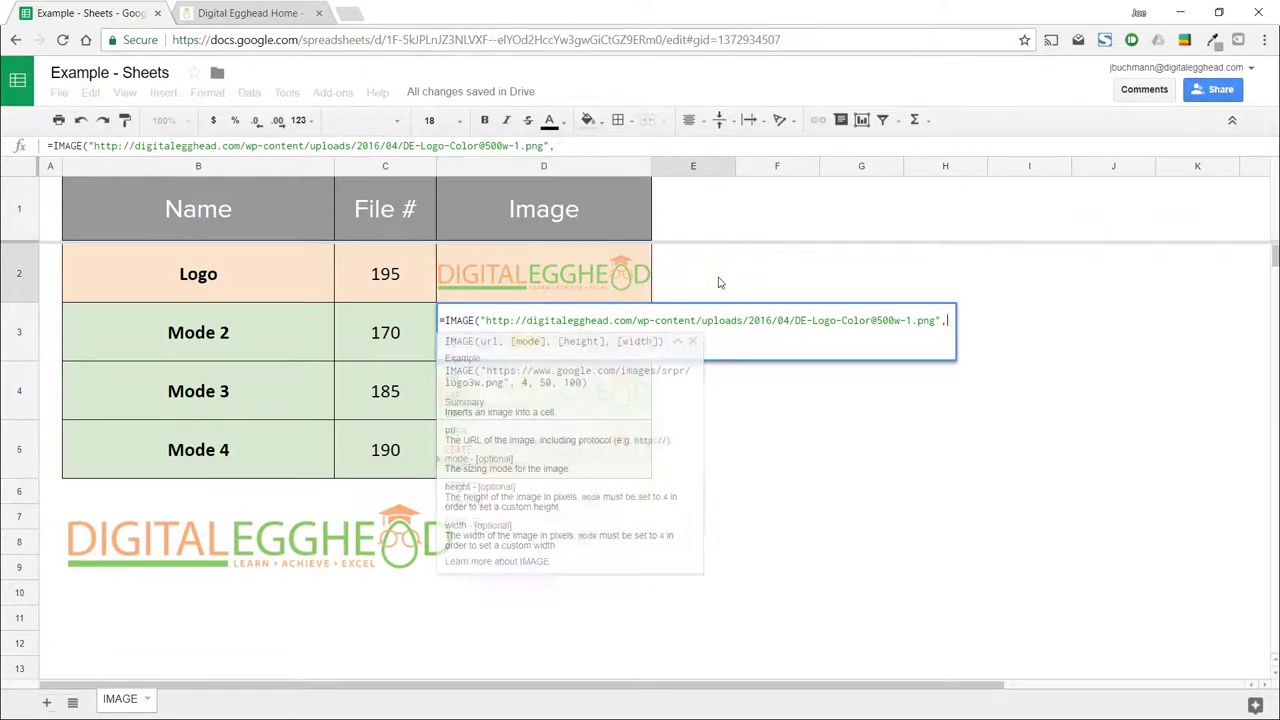
key(Return)
Step: Widen the Image column and heighten the Logo row to test how the logo in D2 scales
click(559, 272)
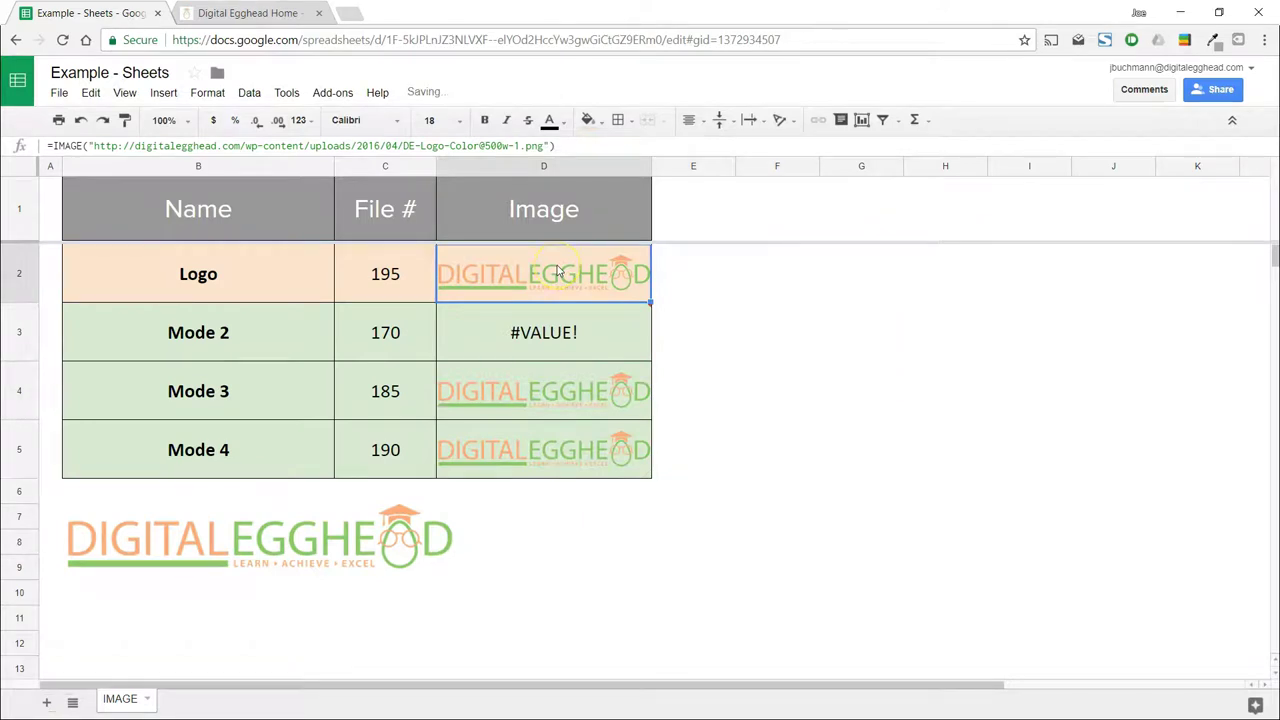
drag(651, 168, 756, 167)
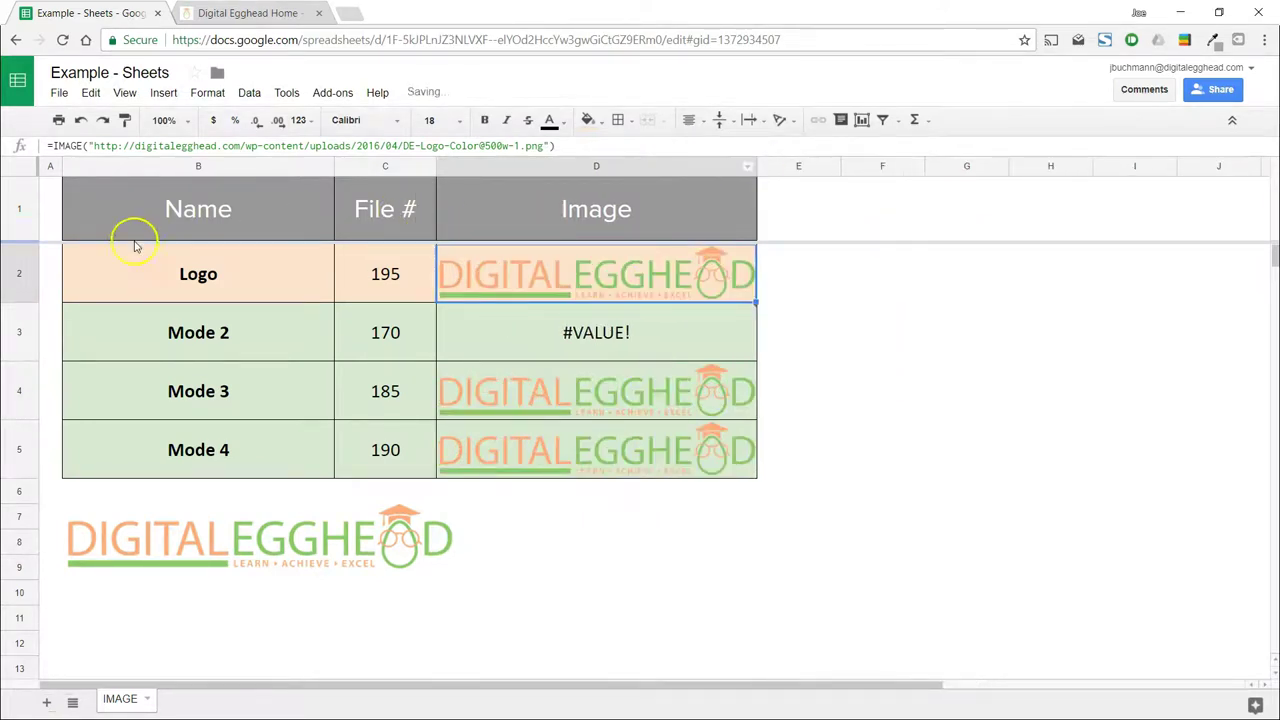
drag(23, 301, 23, 386)
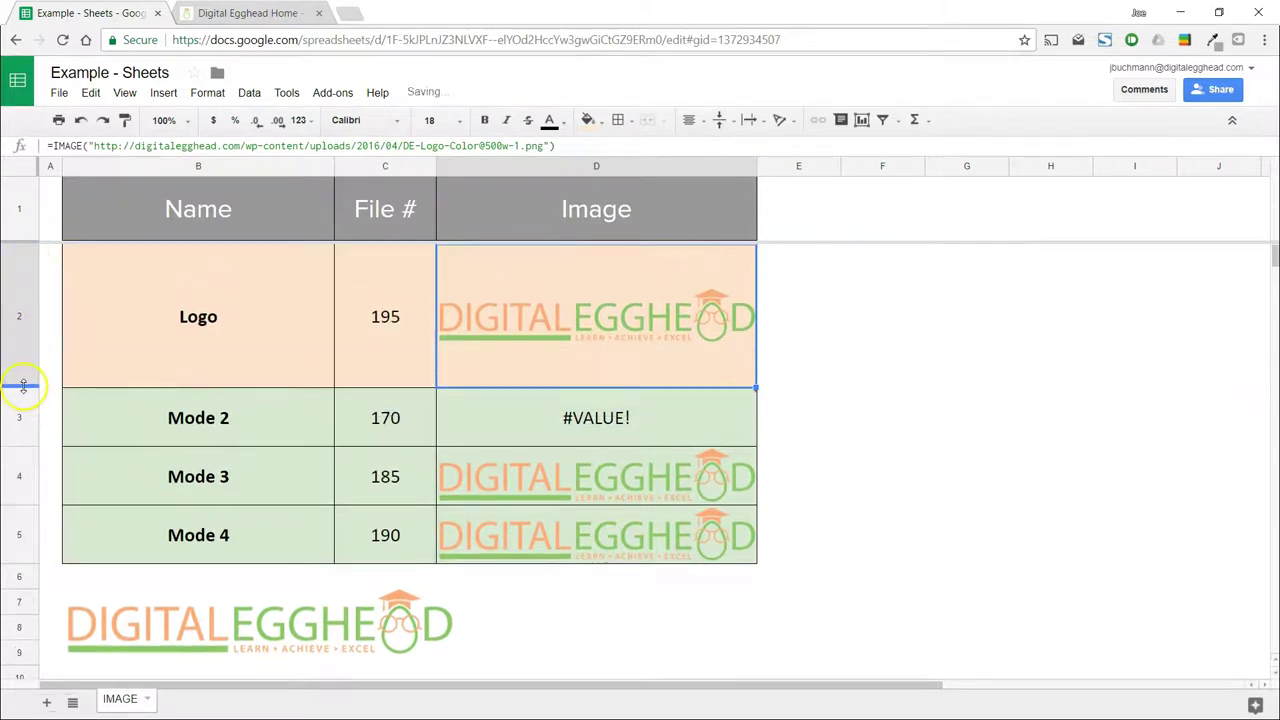
drag(756, 167, 818, 169)
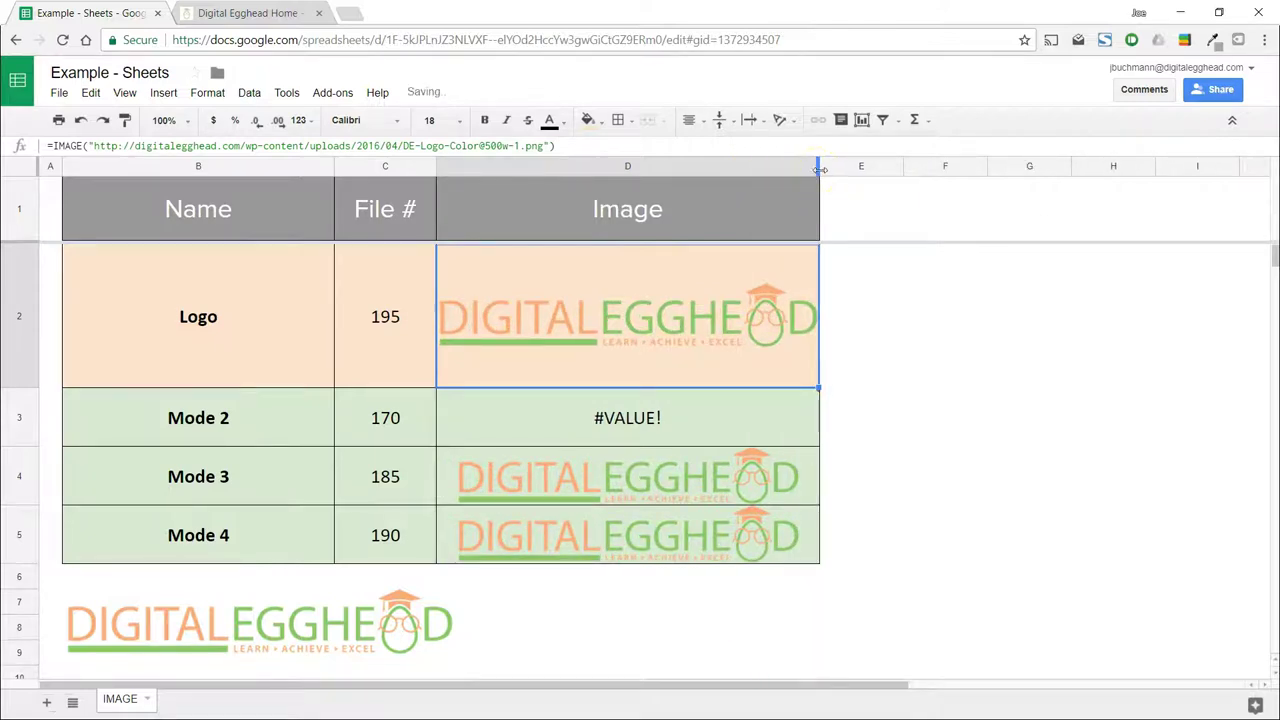
Step: Undo the resizing of the Image column and the Logo row
click(81, 121)
click(81, 121)
click(81, 121)
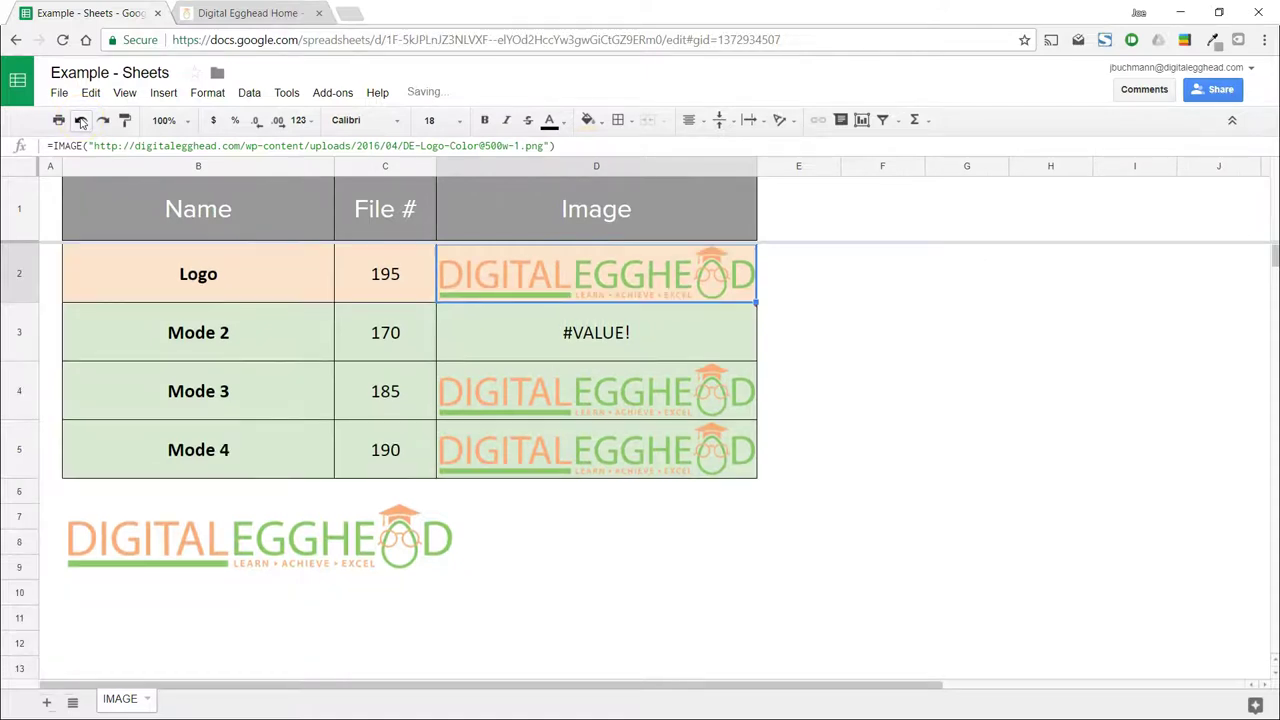
click(81, 121)
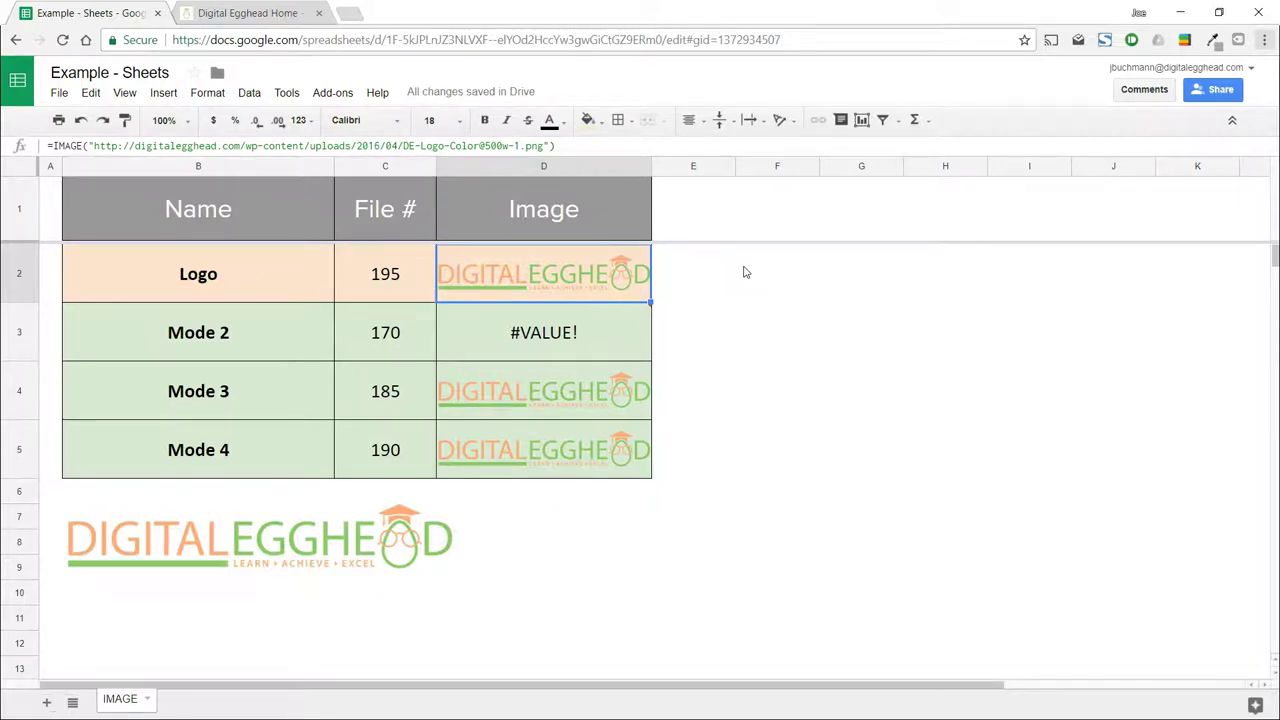
Step: Set the mode argument of the IMAGE formula in D3 to 2 and close the parenthesis
click(616, 338)
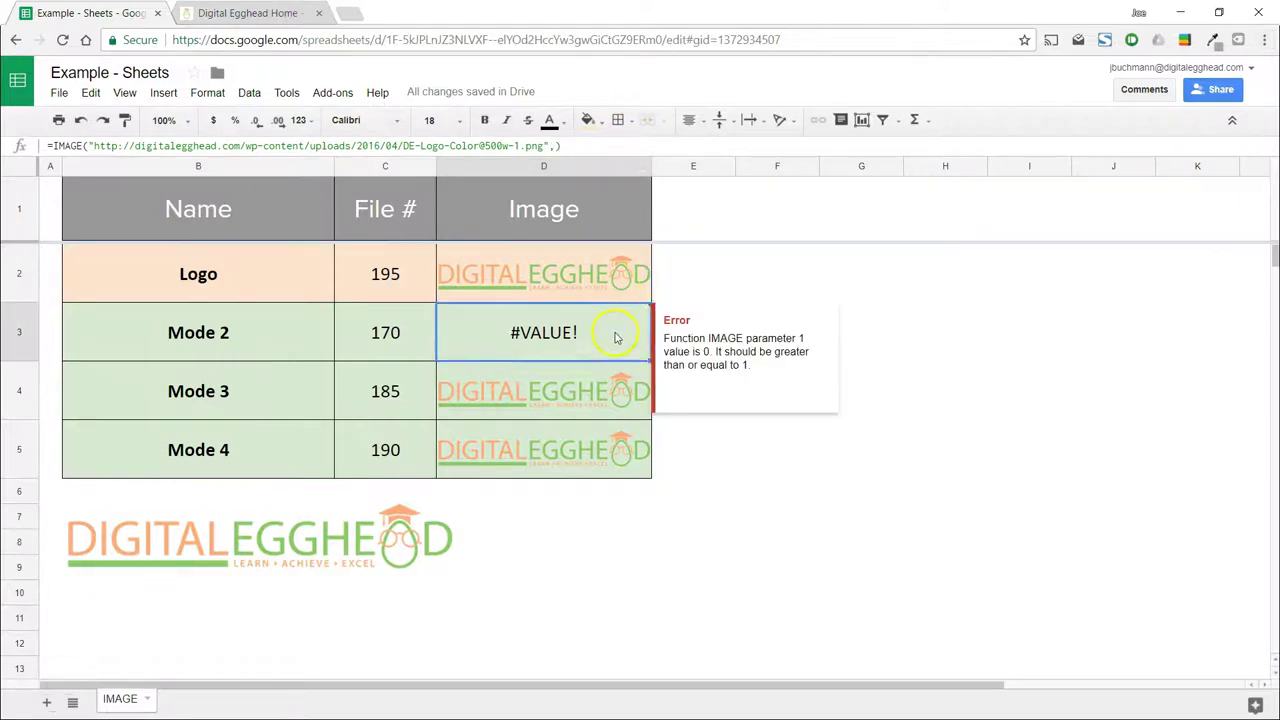
double_click(616, 338)
click(949, 320)
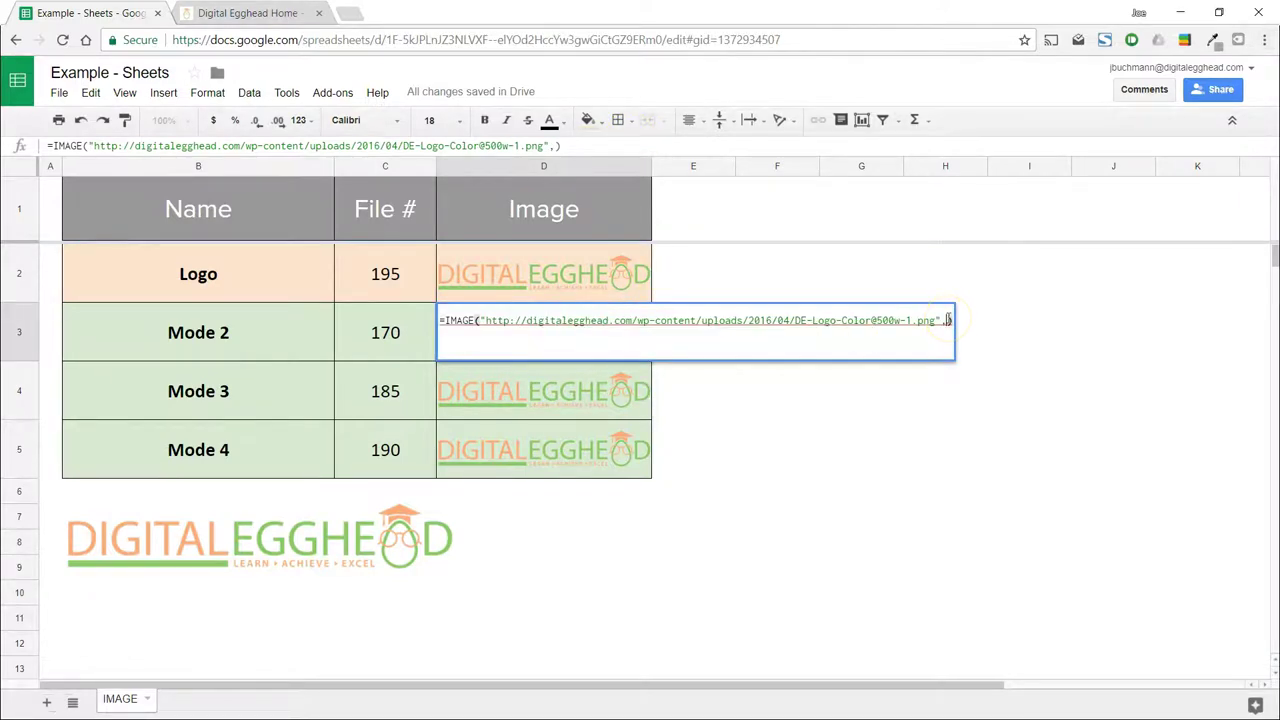
key(Delete)
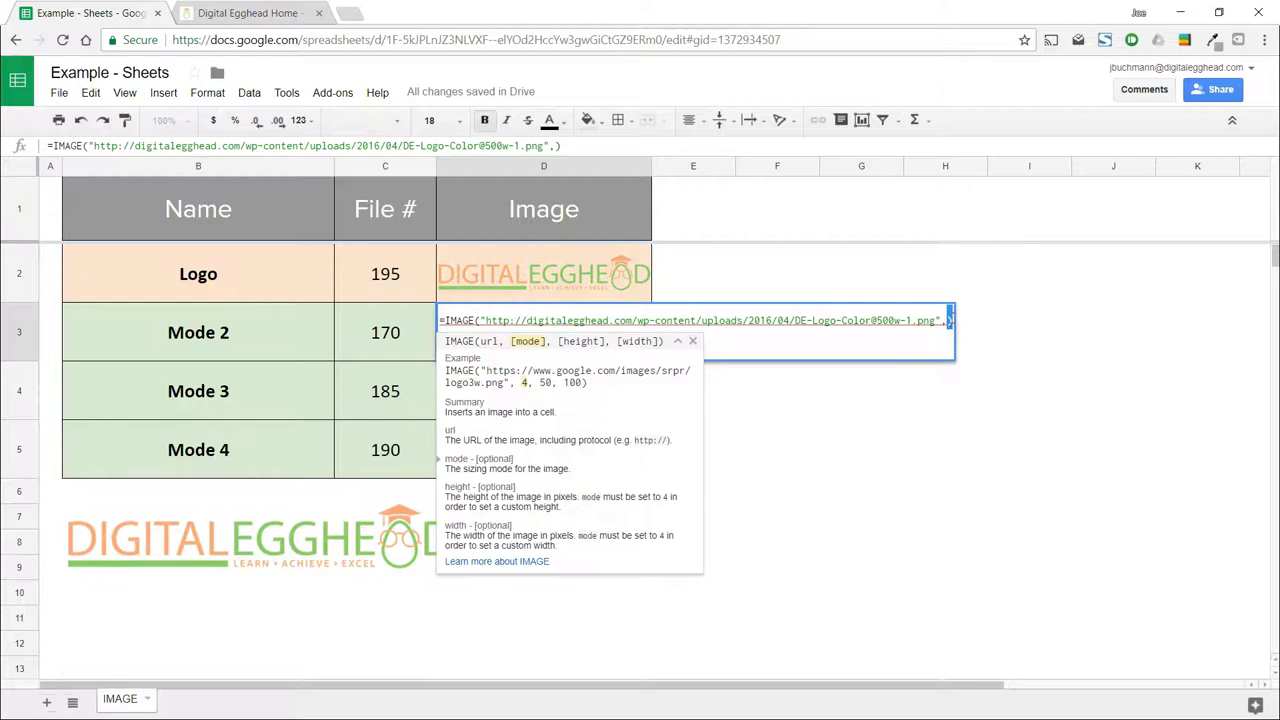
text(2)
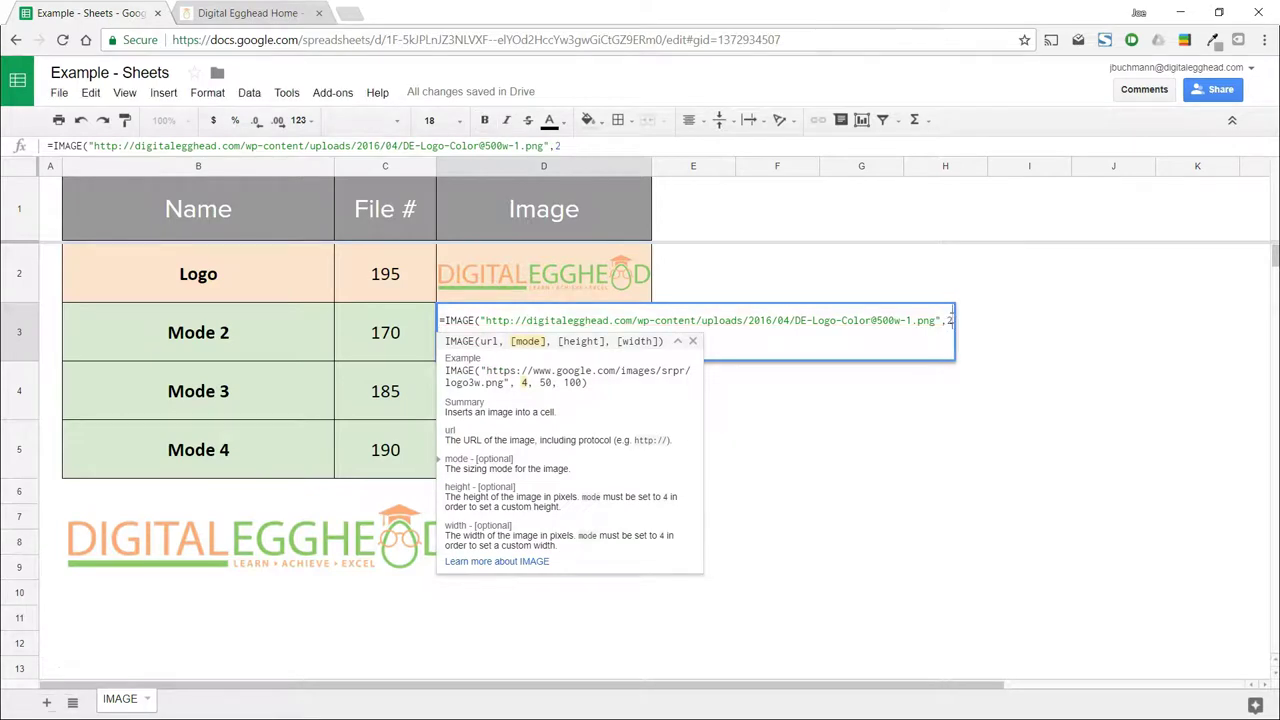
text())
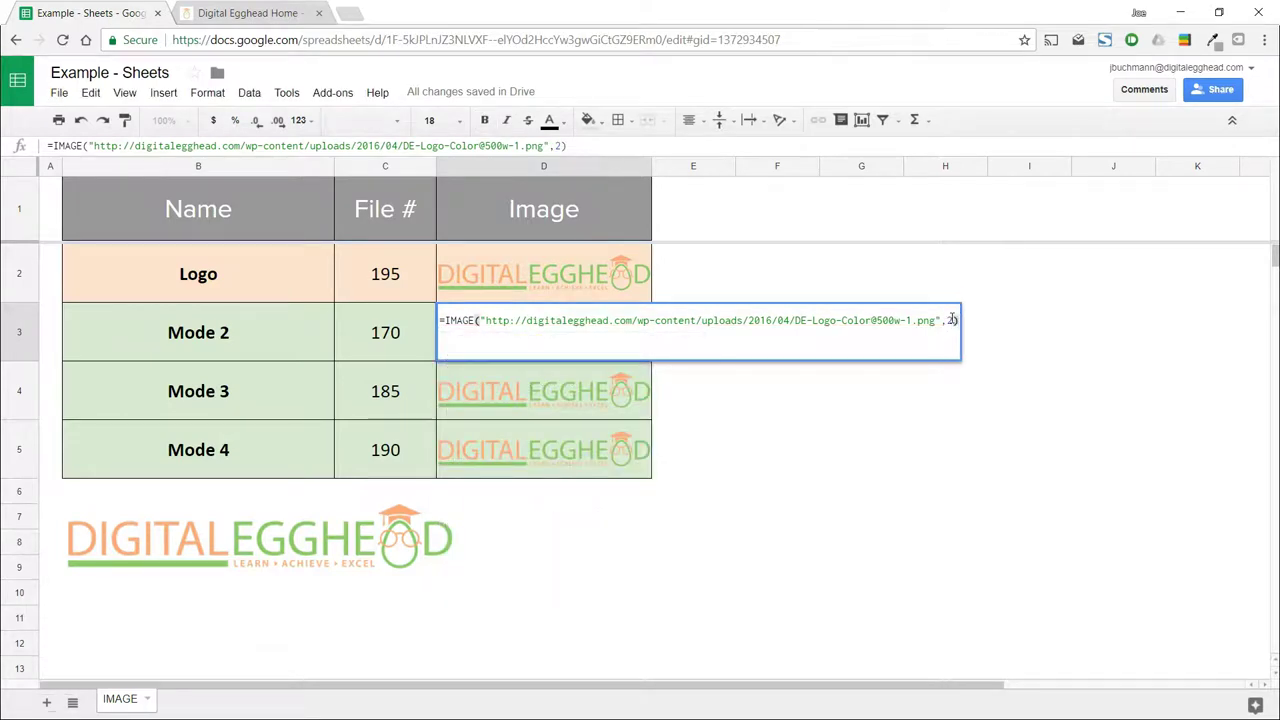
key(Return)
click(893, 324)
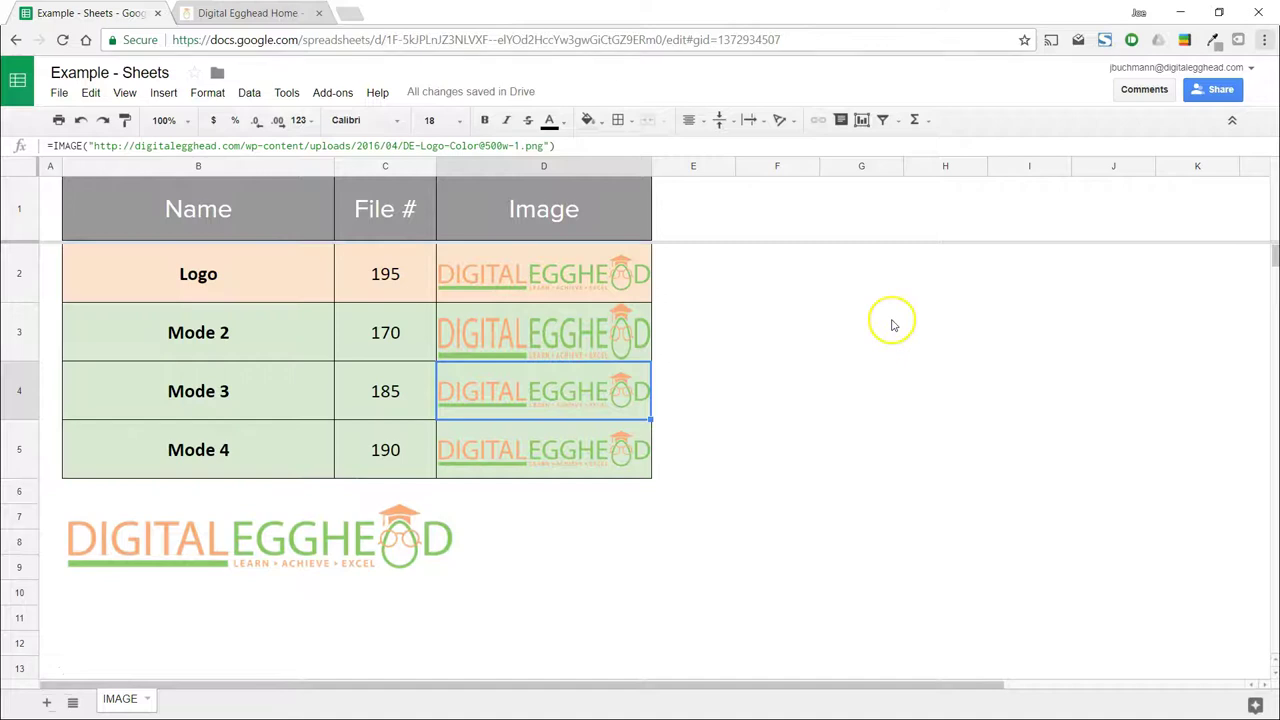
Step: Narrow the Image column and heighten the Mode 2 row to test how the logo in D3 stretches
click(611, 323)
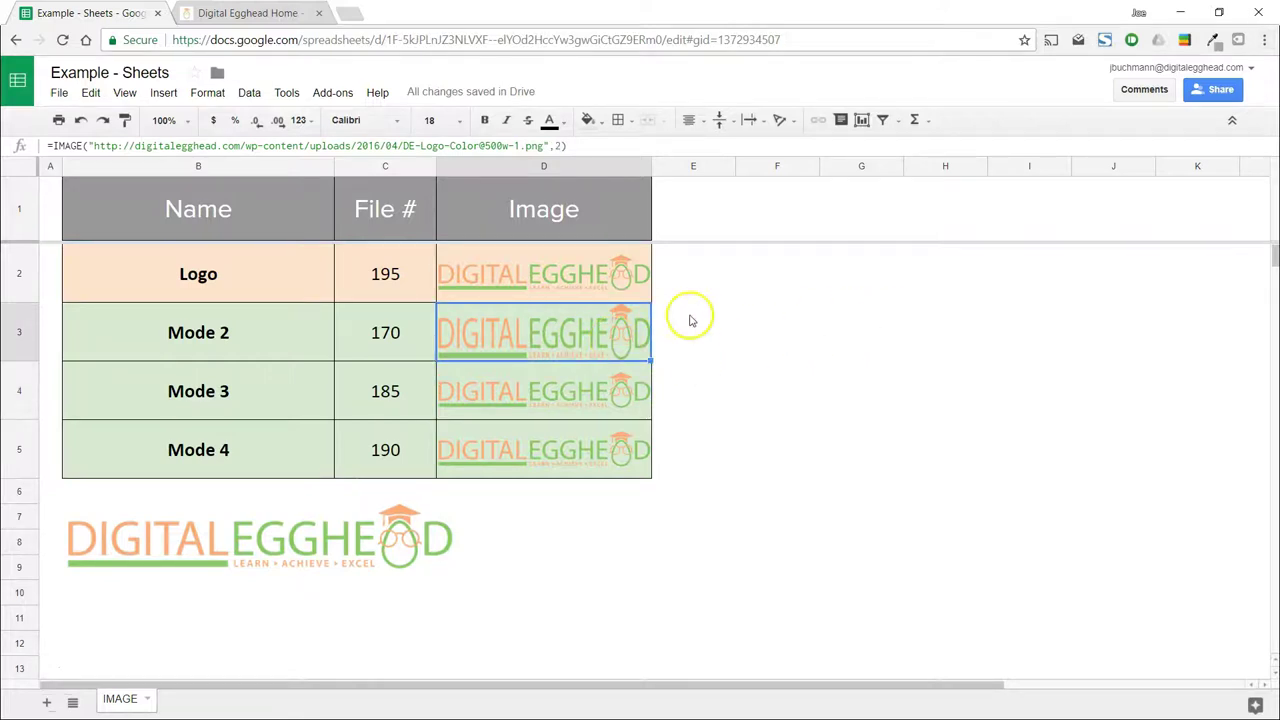
drag(651, 164, 575, 168)
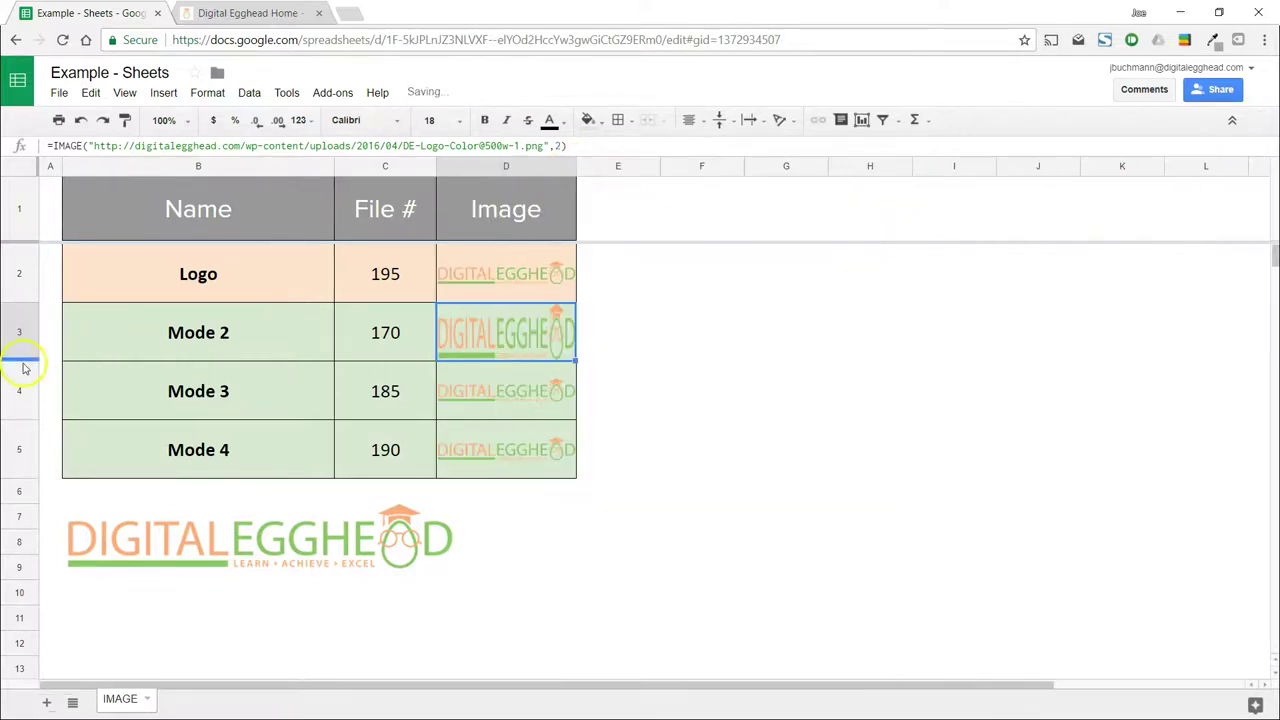
drag(22, 360, 15, 470)
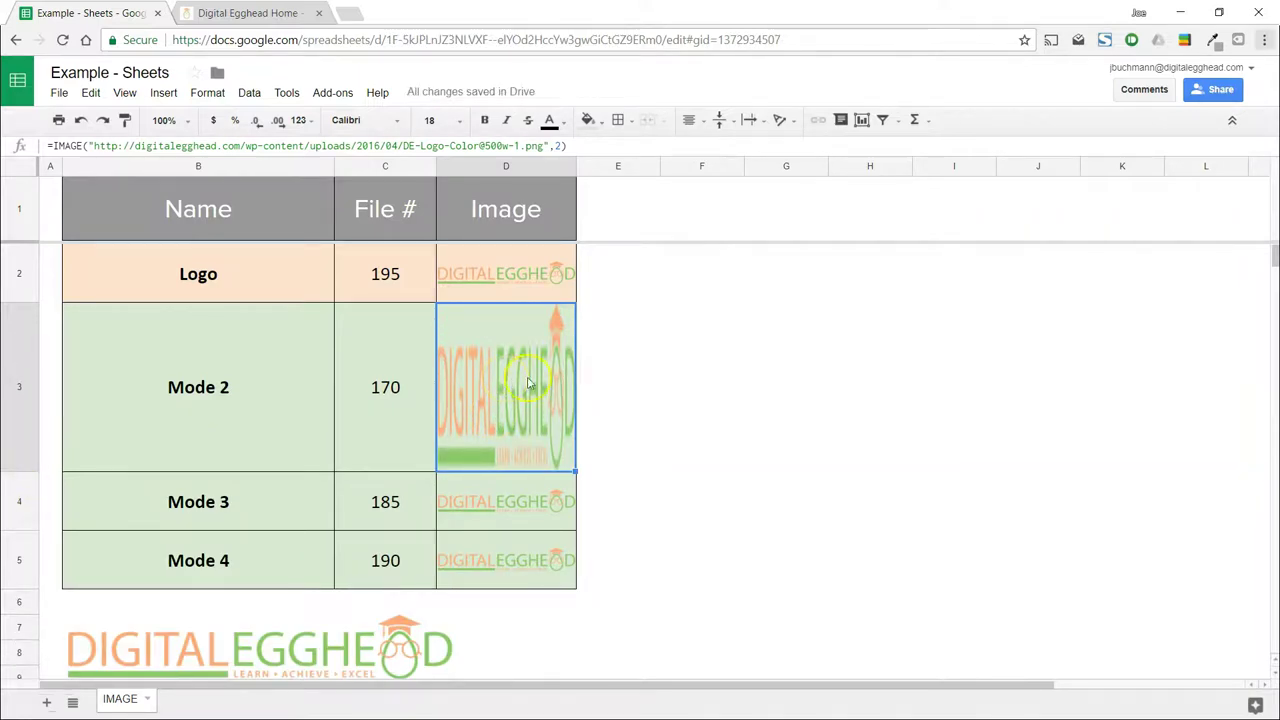
drag(576, 170, 509, 170)
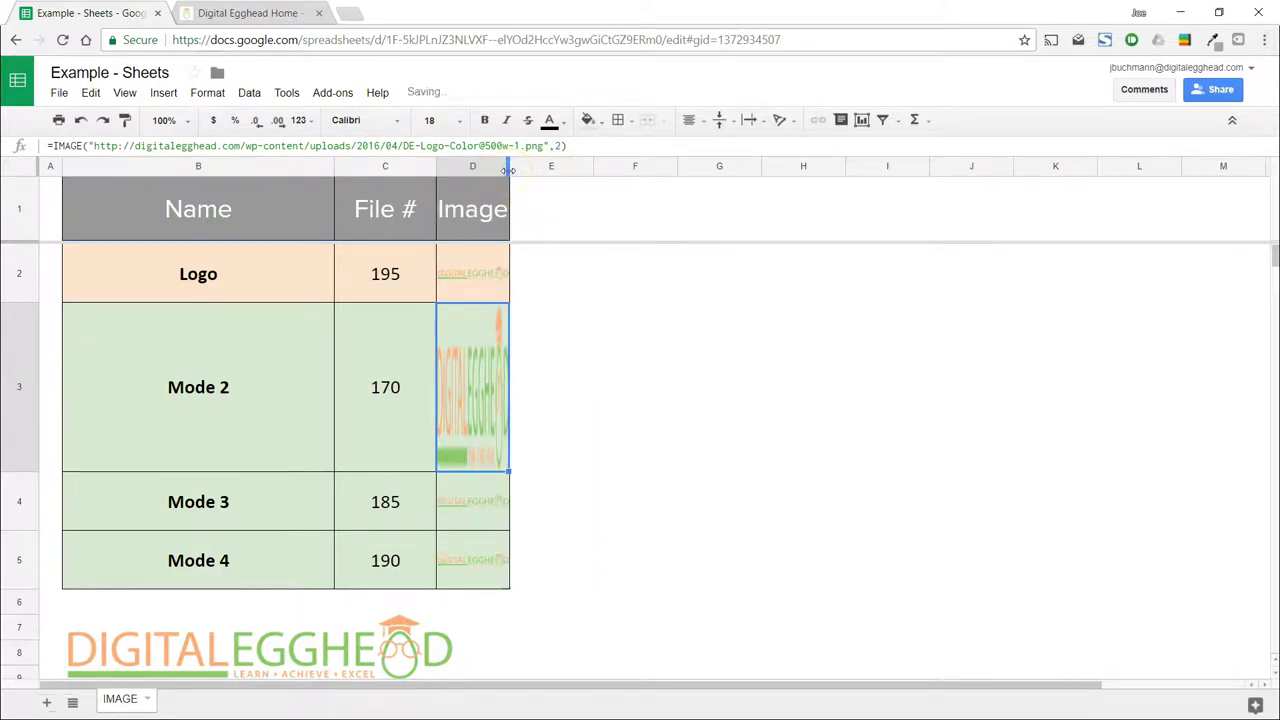
Step: Undo the resizing of the Image column and the Mode 2 row
click(80, 120)
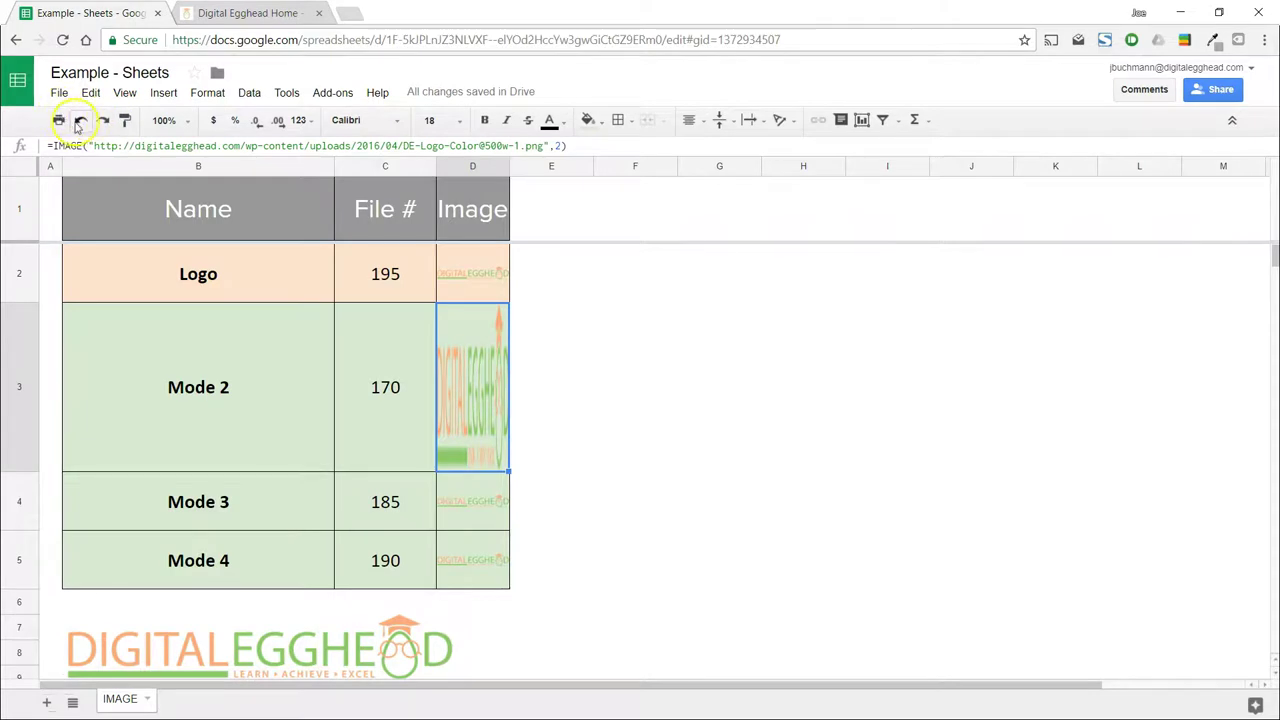
click(80, 120)
click(80, 120)
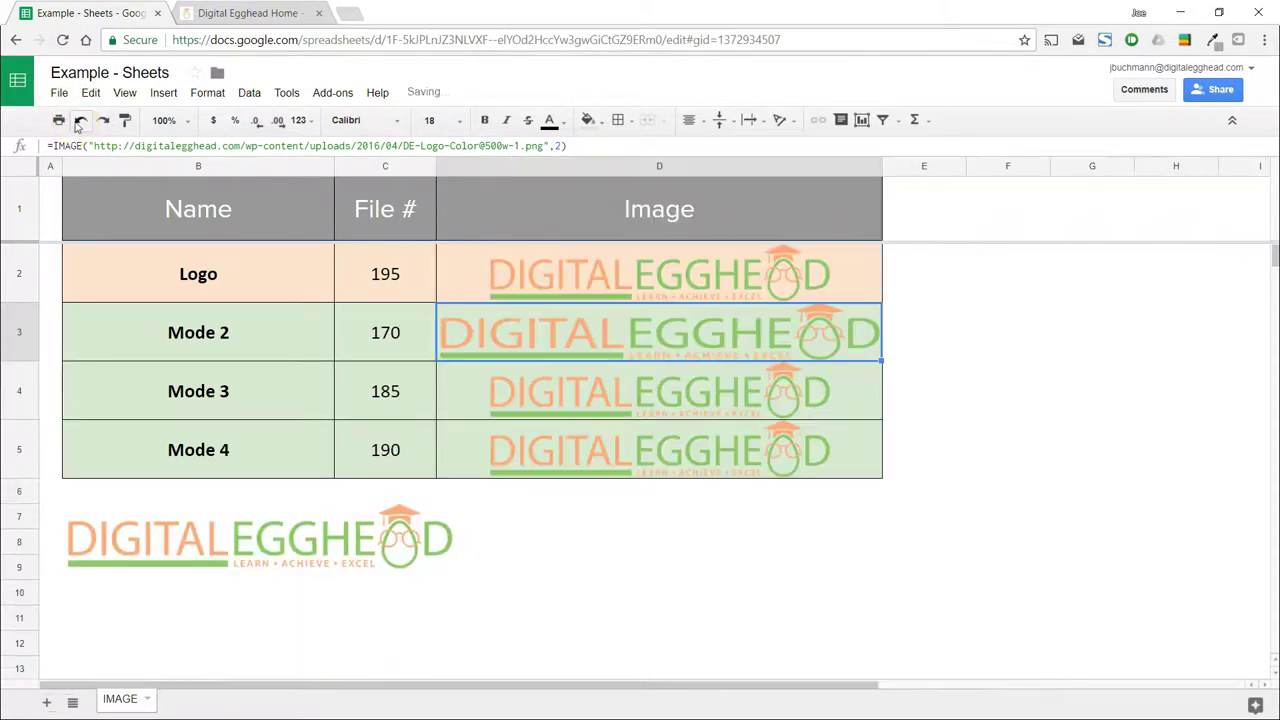
click(80, 120)
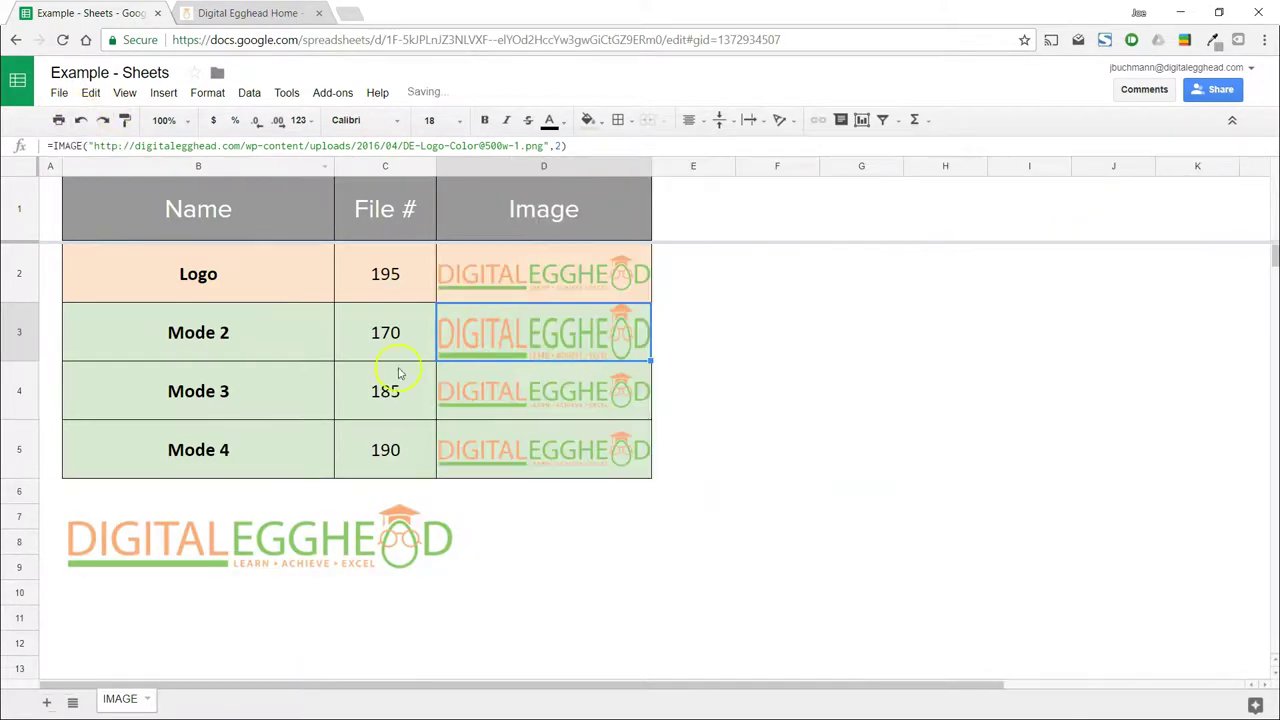
Step: Add a mode argument of 3 to the IMAGE formula in D4, the Mode 3 row
click(545, 410)
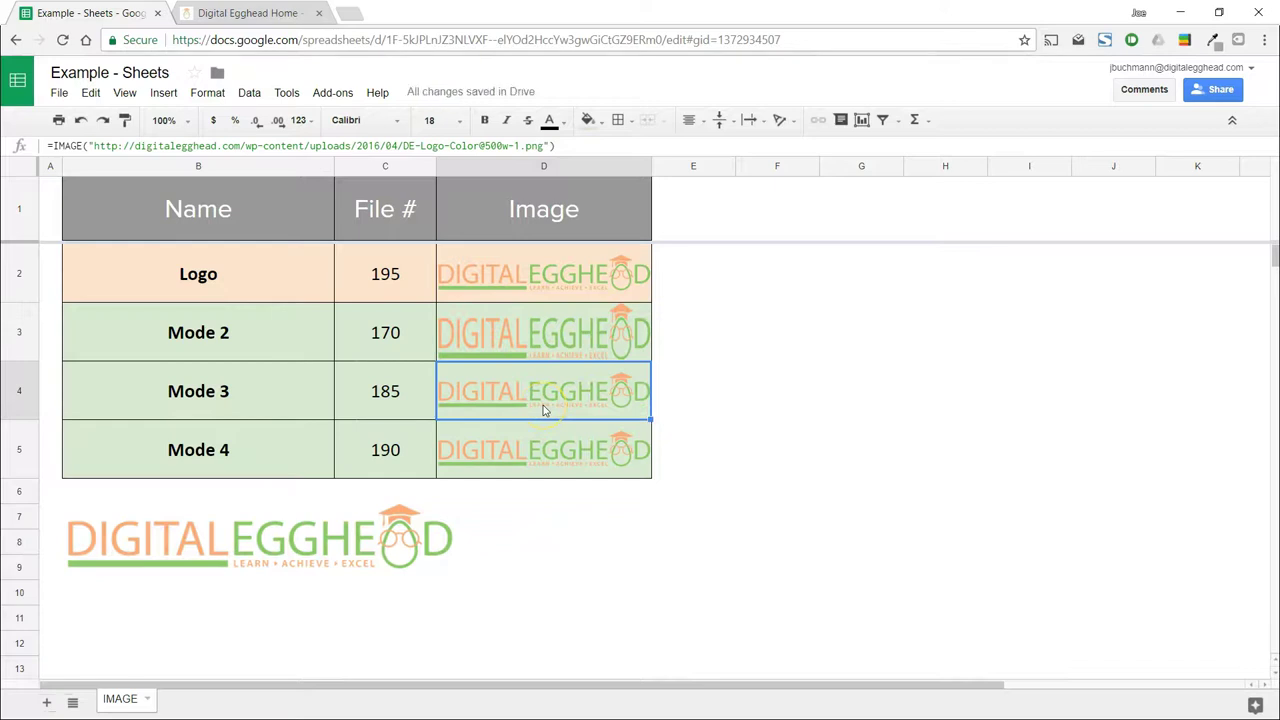
double_click(545, 410)
click(940, 378)
click(944, 379)
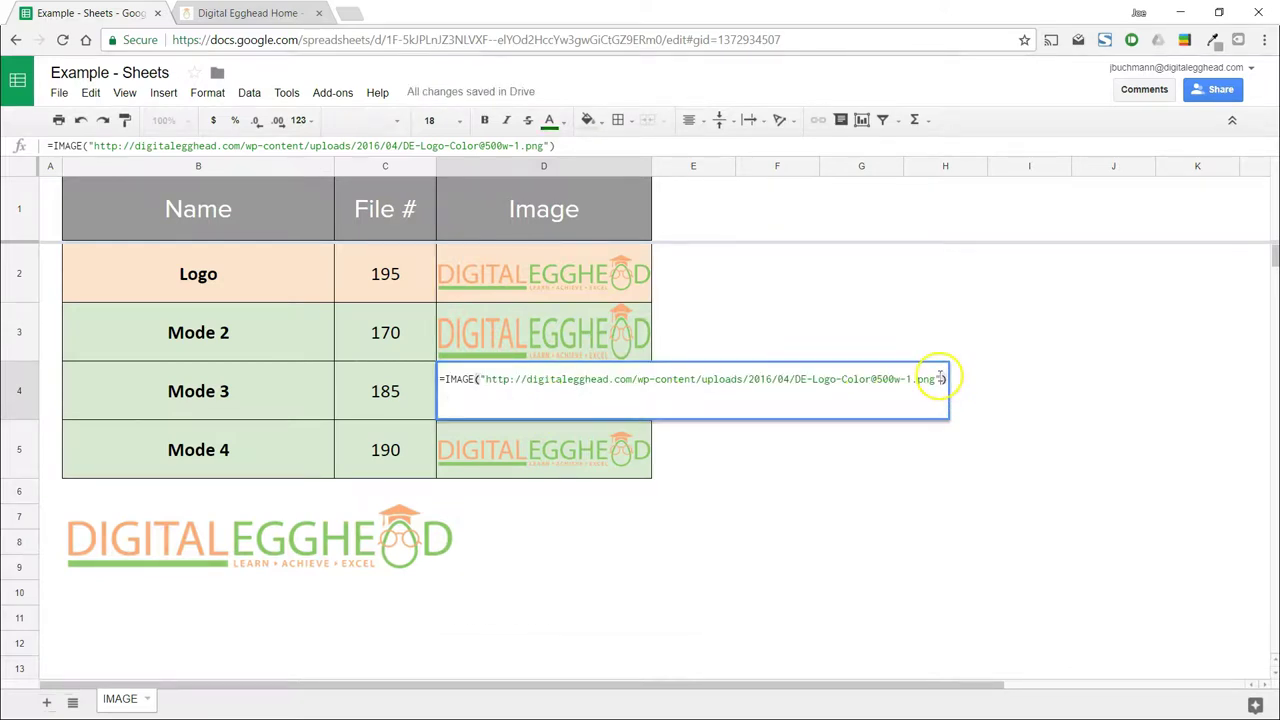
text(,3)
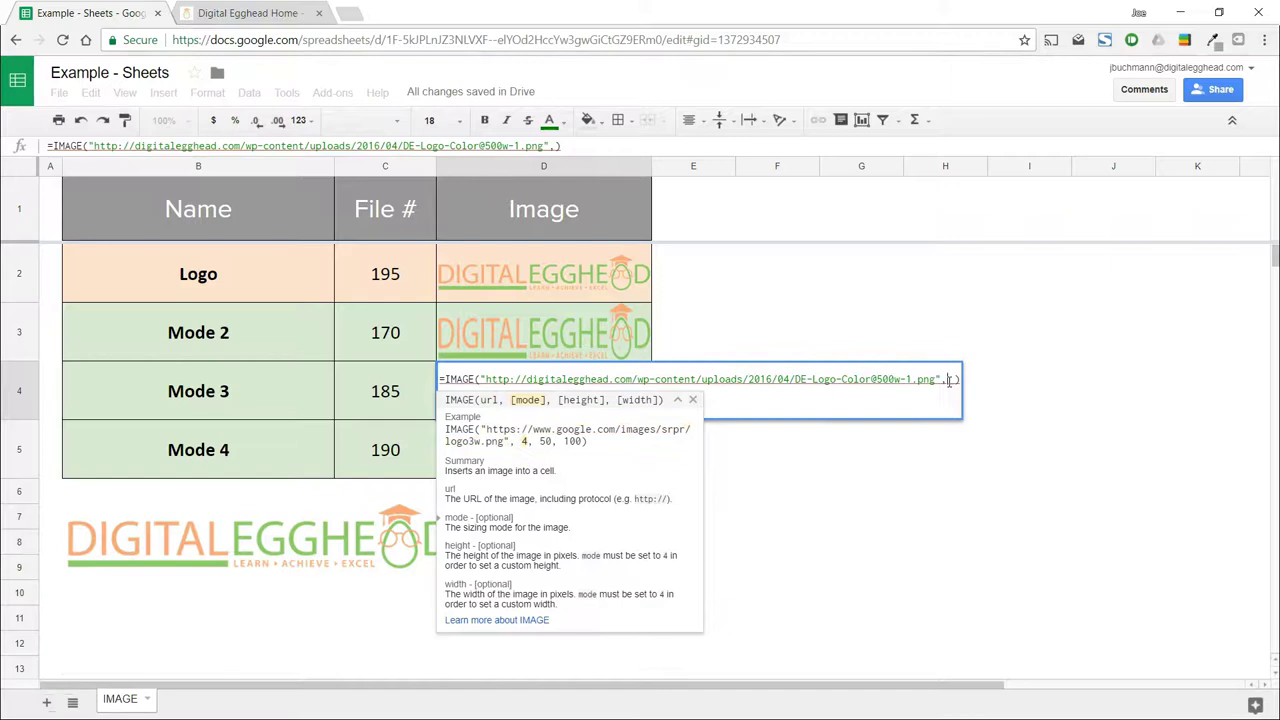
key(Return)
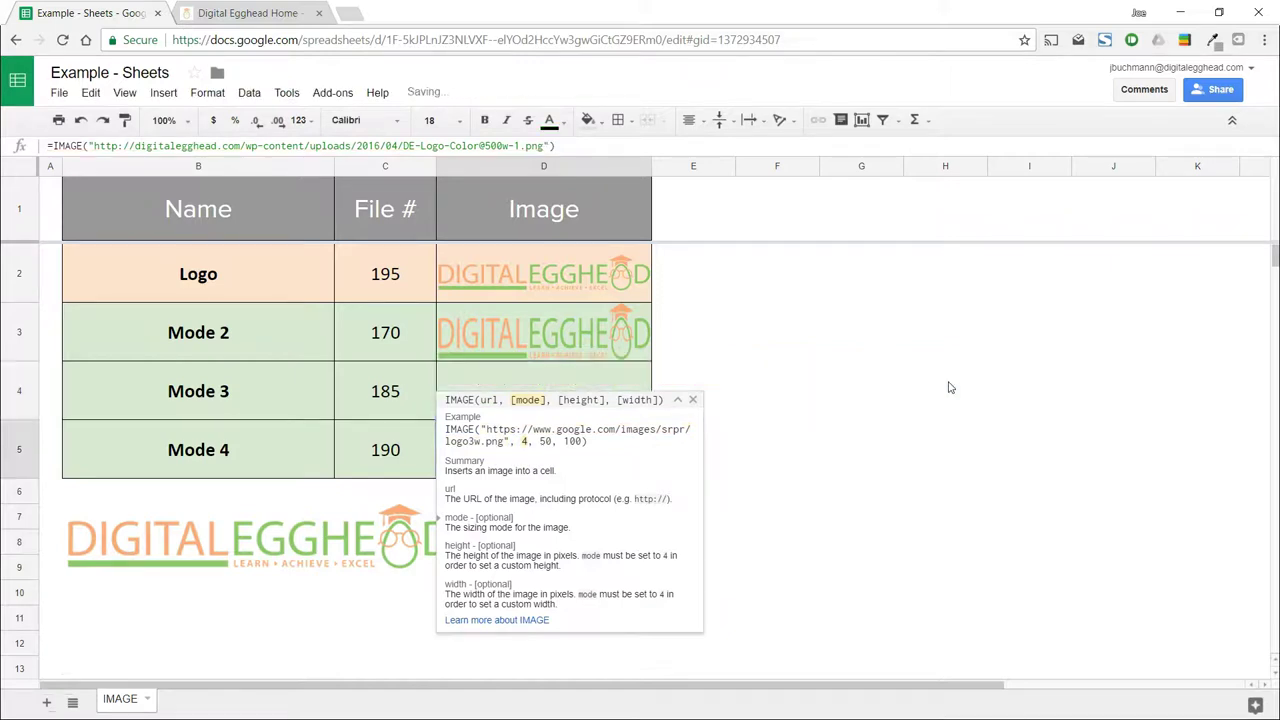
Step: Widen the Image column and heighten the Mode 3 row to test how the logo in D4 displays, and undo both size changes
click(560, 398)
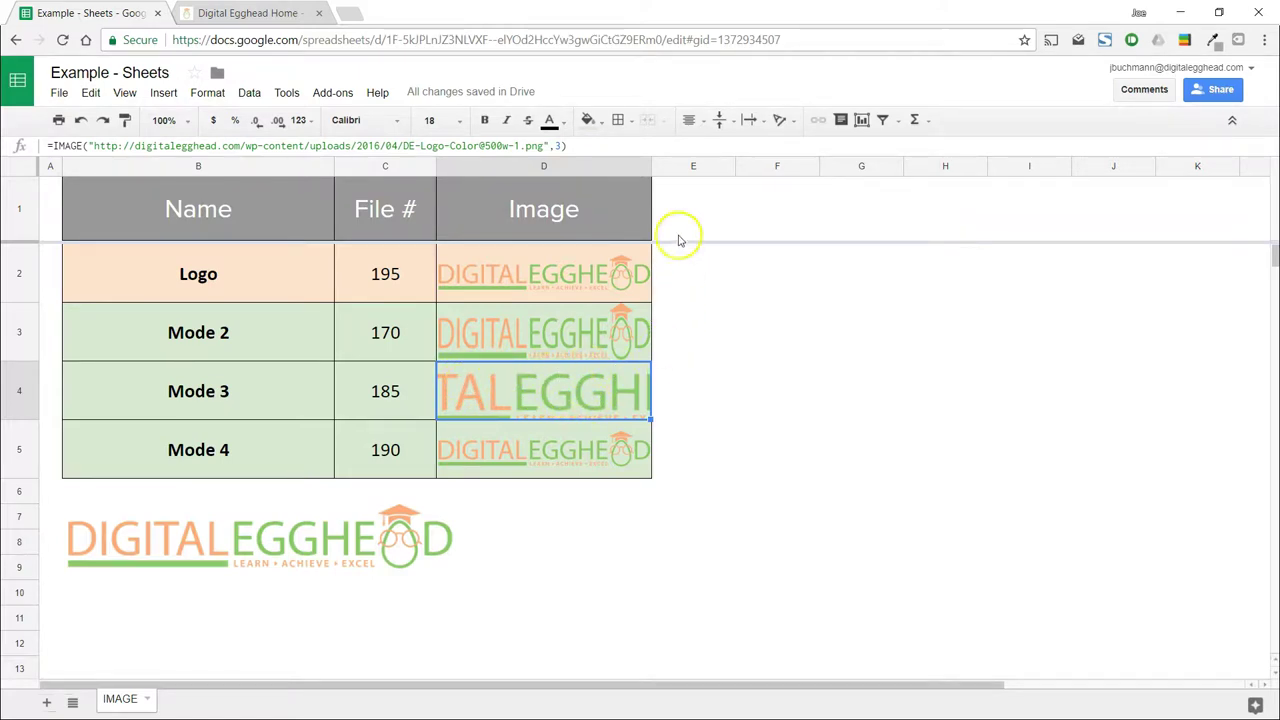
drag(651, 166, 985, 178)
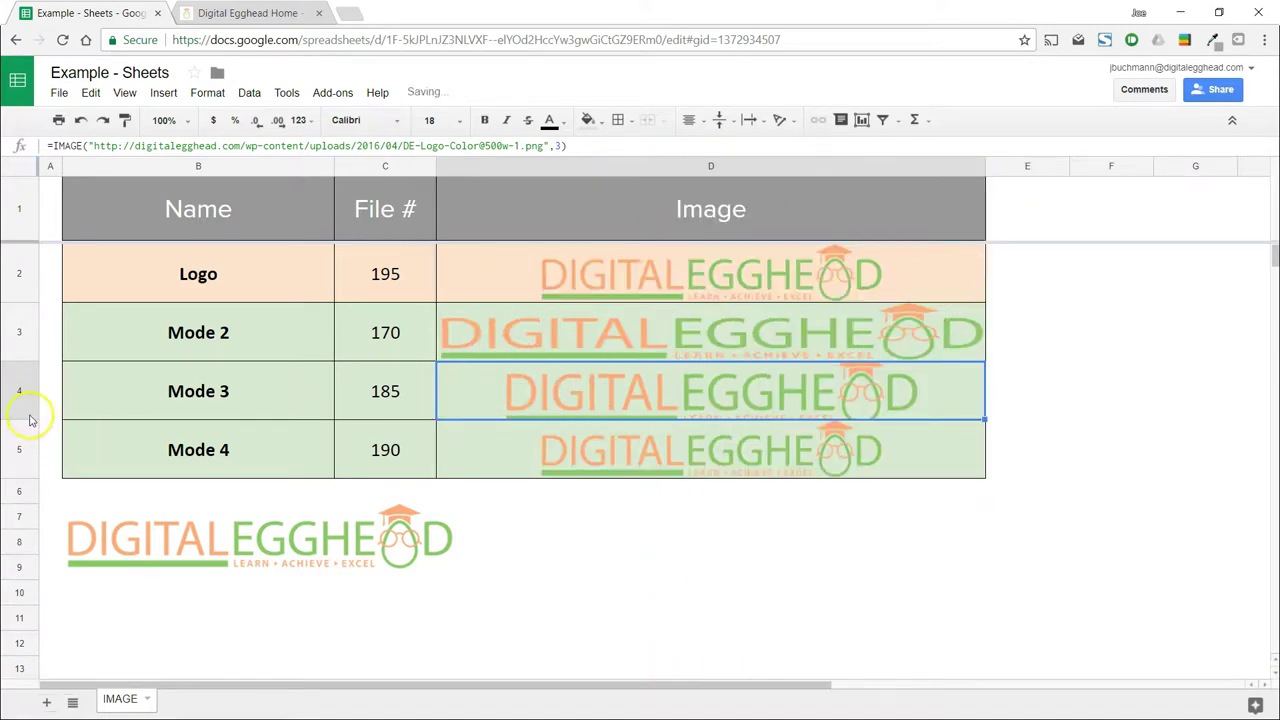
drag(29, 420, 31, 553)
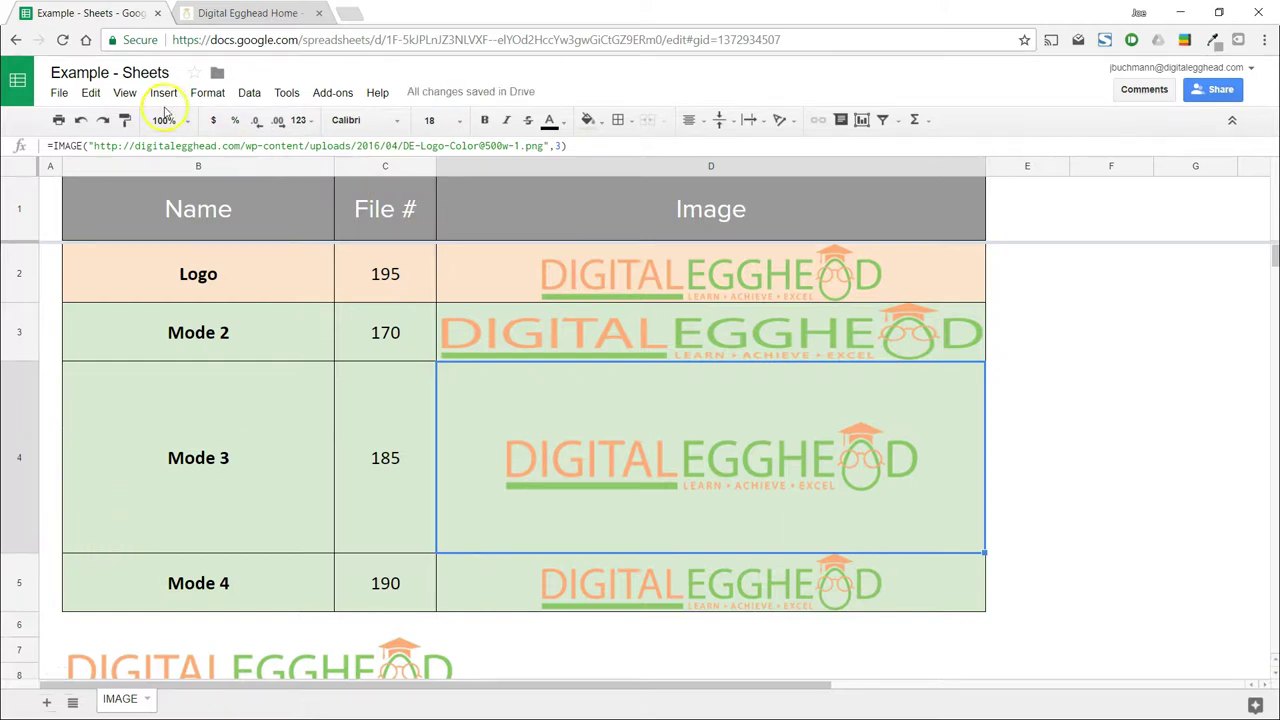
click(84, 120)
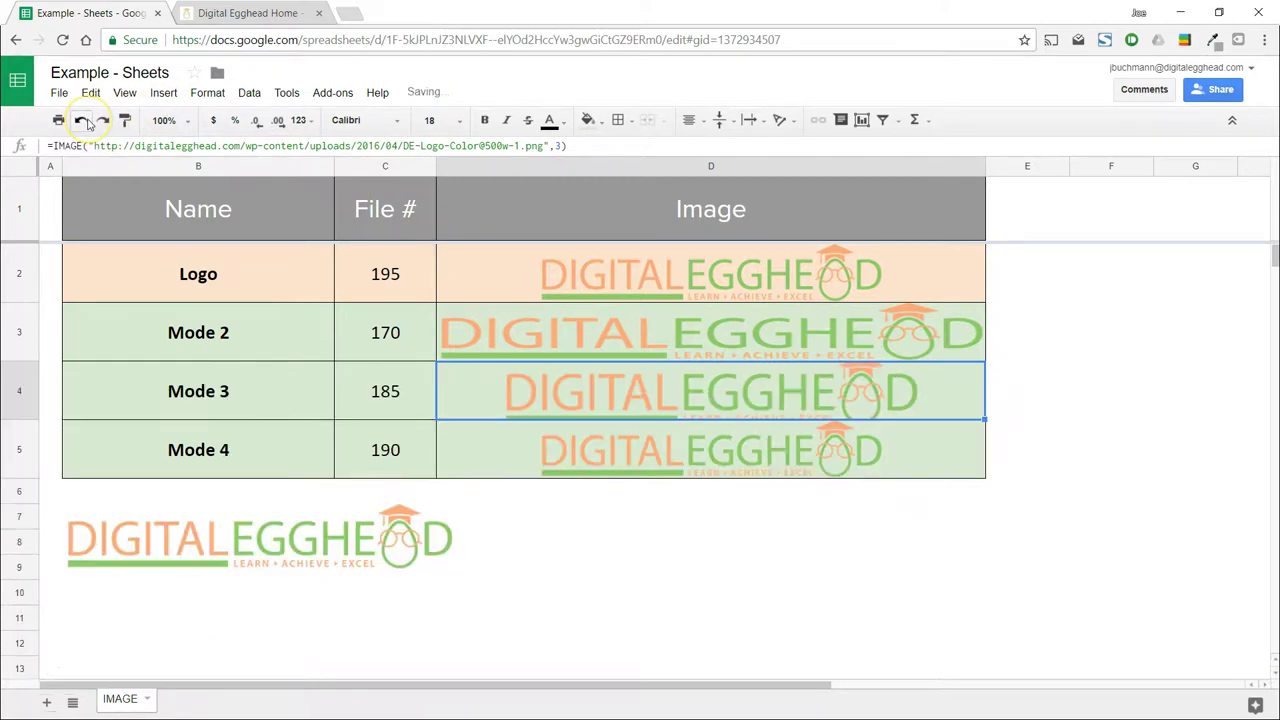
click(84, 120)
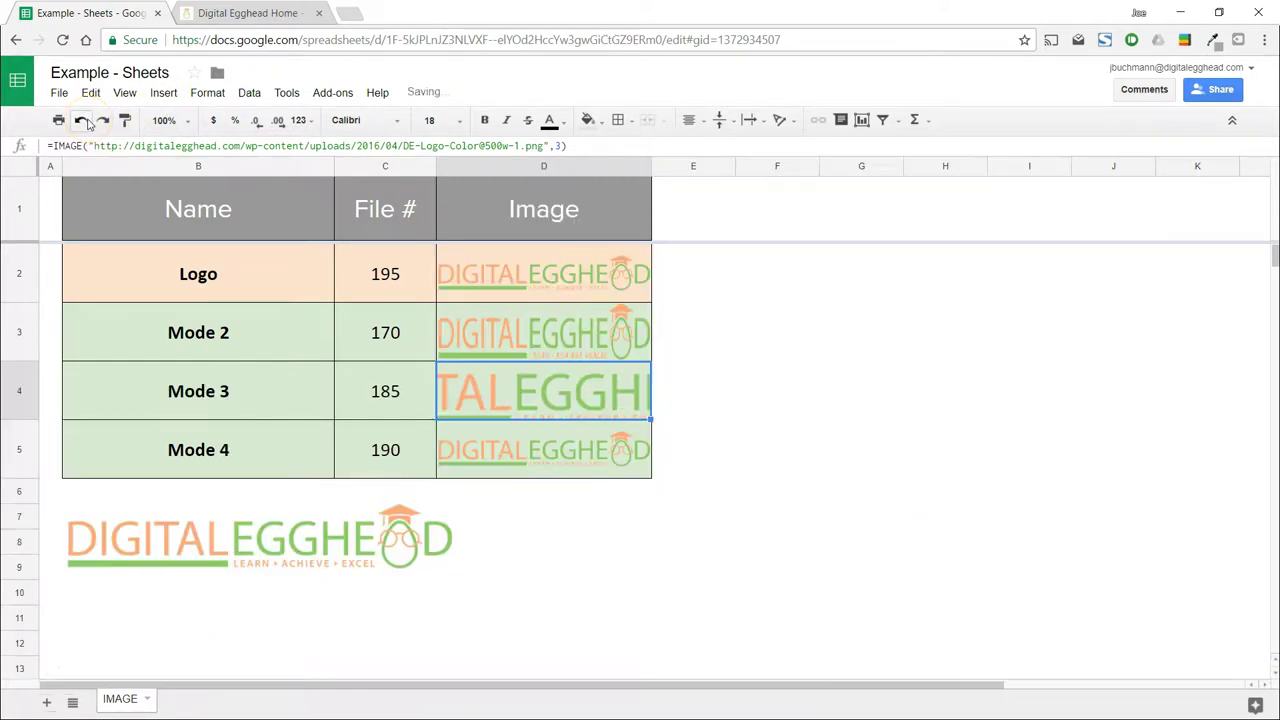
Step: Extend the IMAGE formula in D5, the Mode 4 row, with mode 4, a height of 15 and a width of 250 pixels
click(585, 449)
double_click(585, 449)
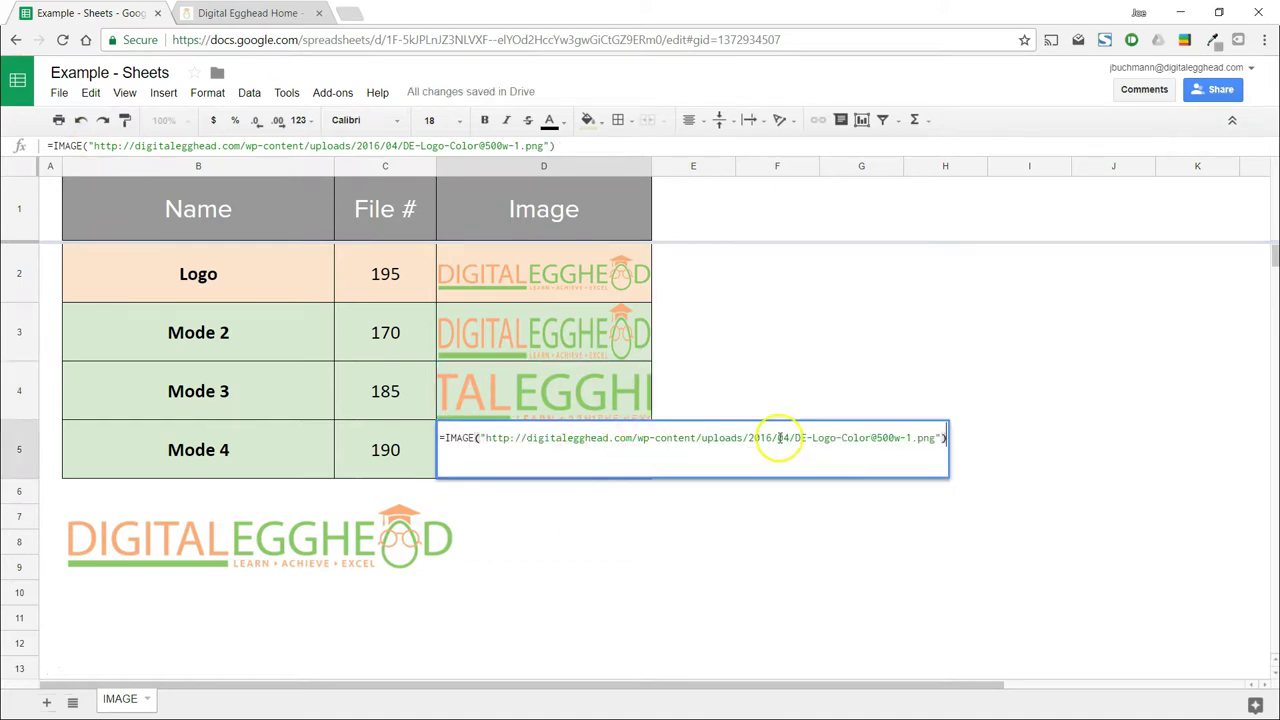
click(942, 438)
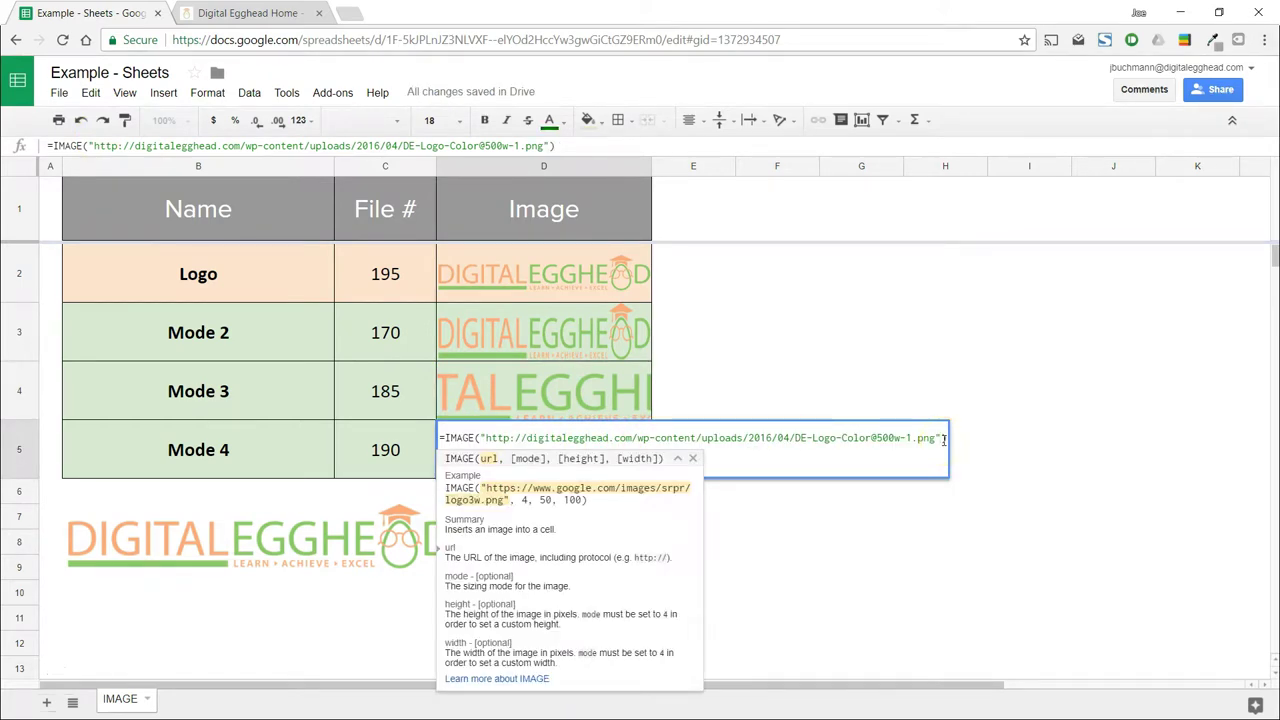
text(,)
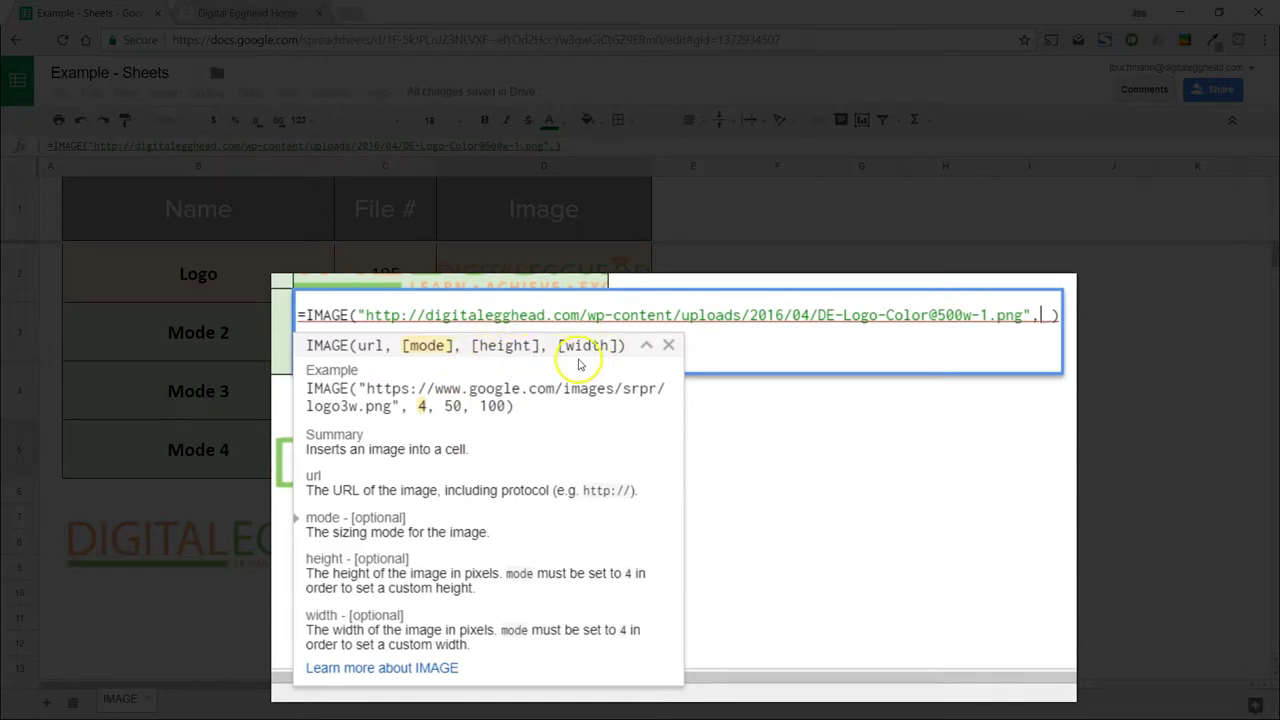
drag(472, 346, 630, 347)
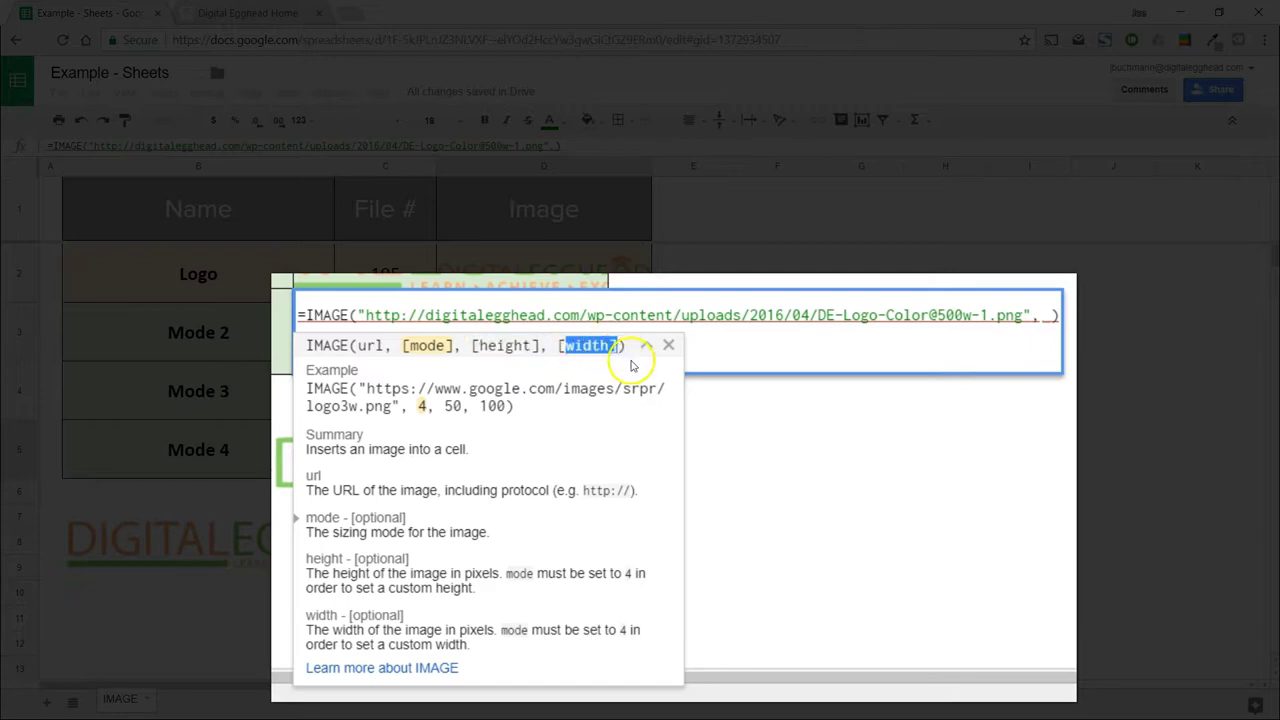
click(628, 370)
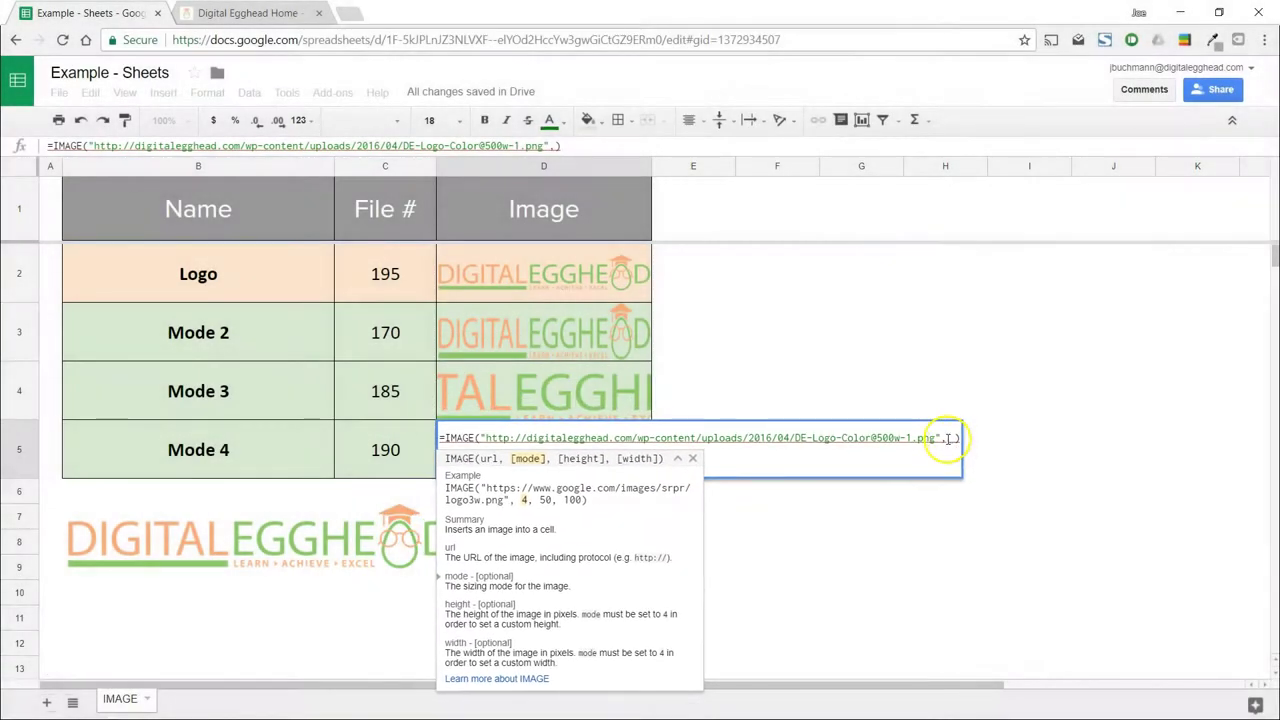
text(4,15)
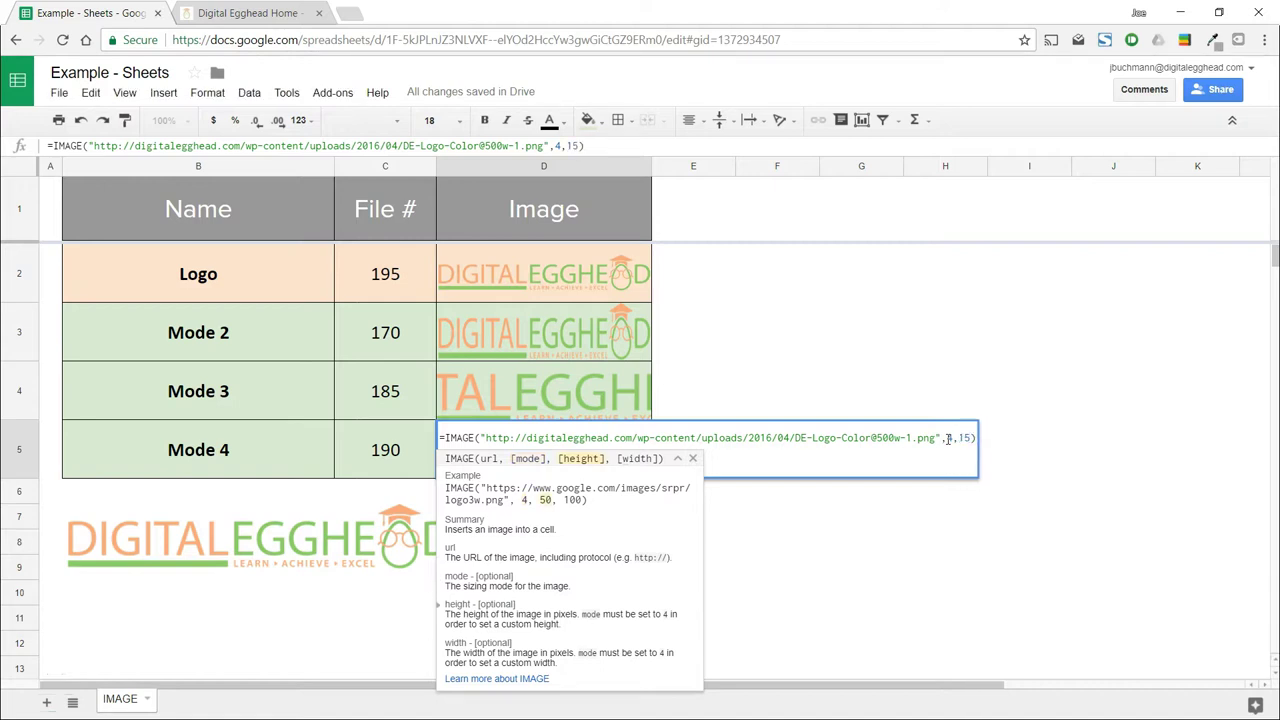
text(,250)
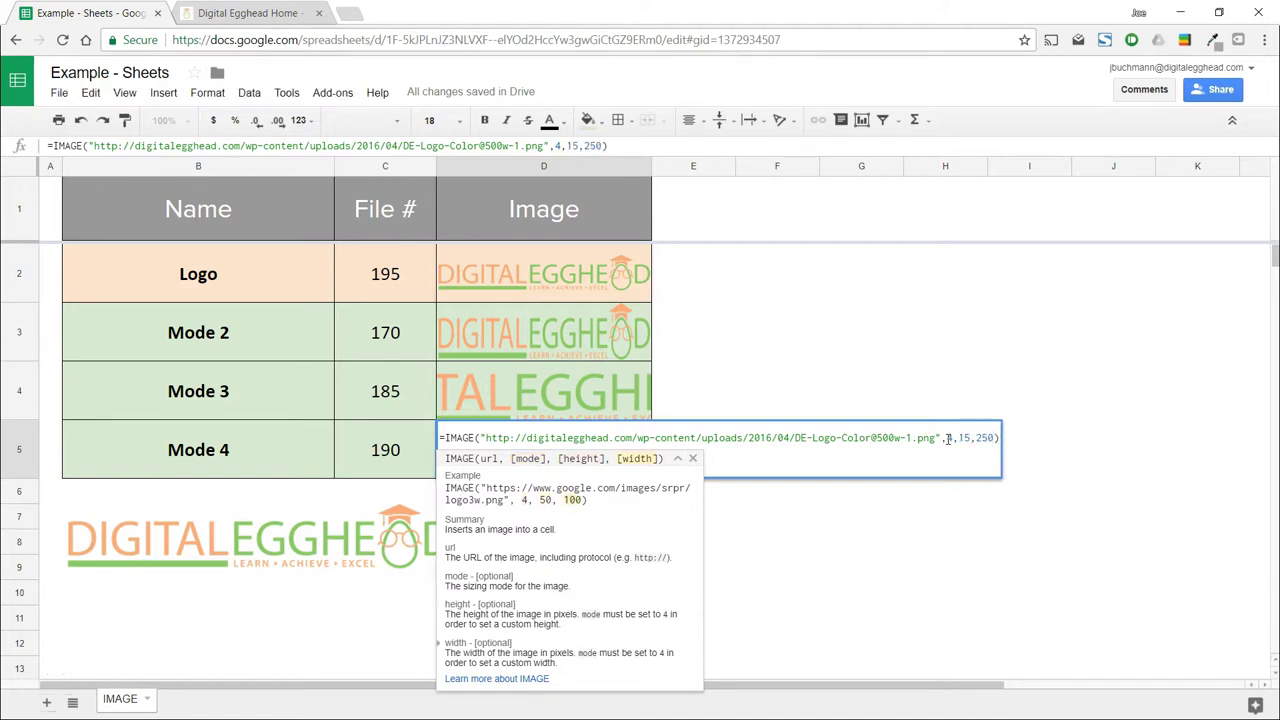
key(Return)
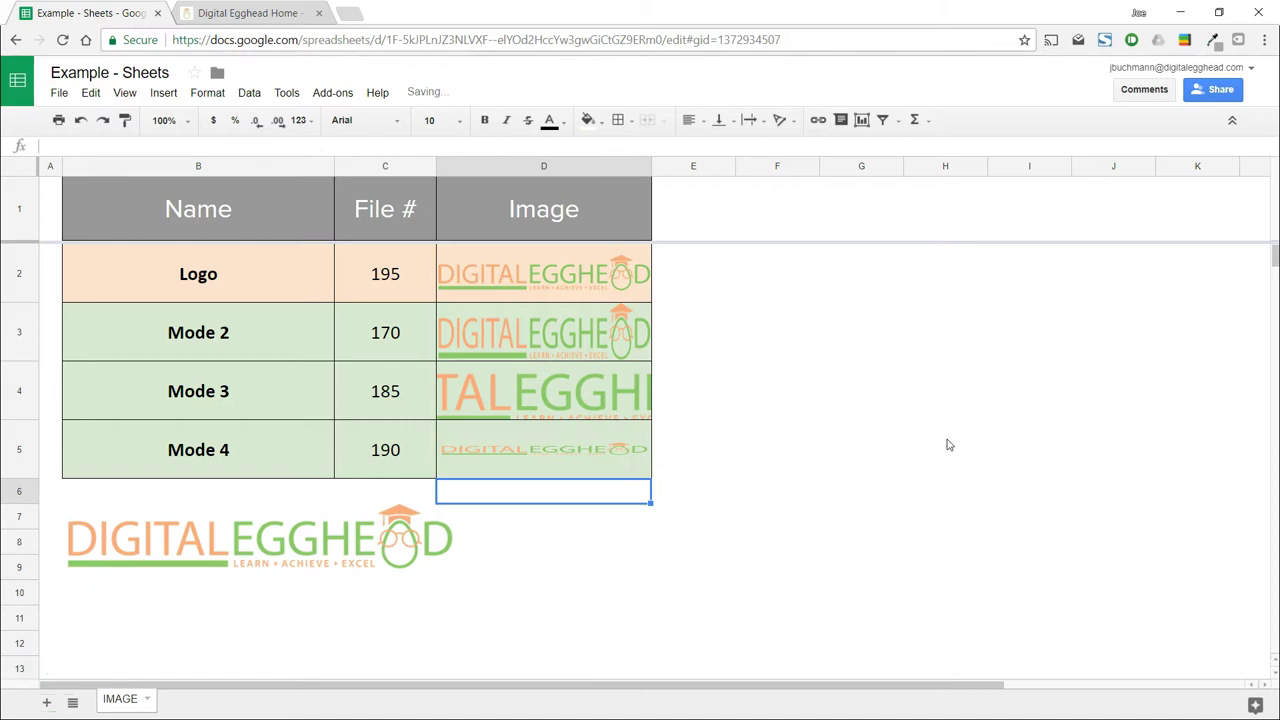
Step: Widen the Image column and heighten the Mode 4 row to test how the custom-sized logo in D5 responds
click(537, 467)
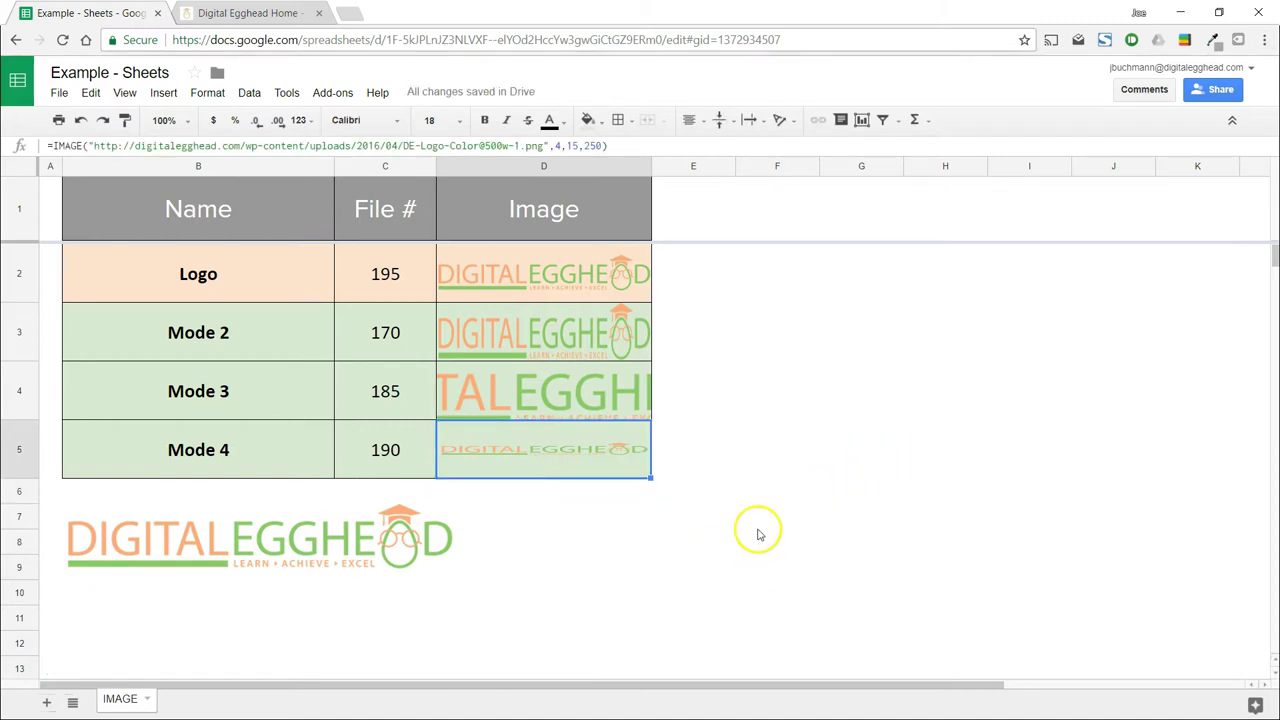
drag(650, 166, 835, 170)
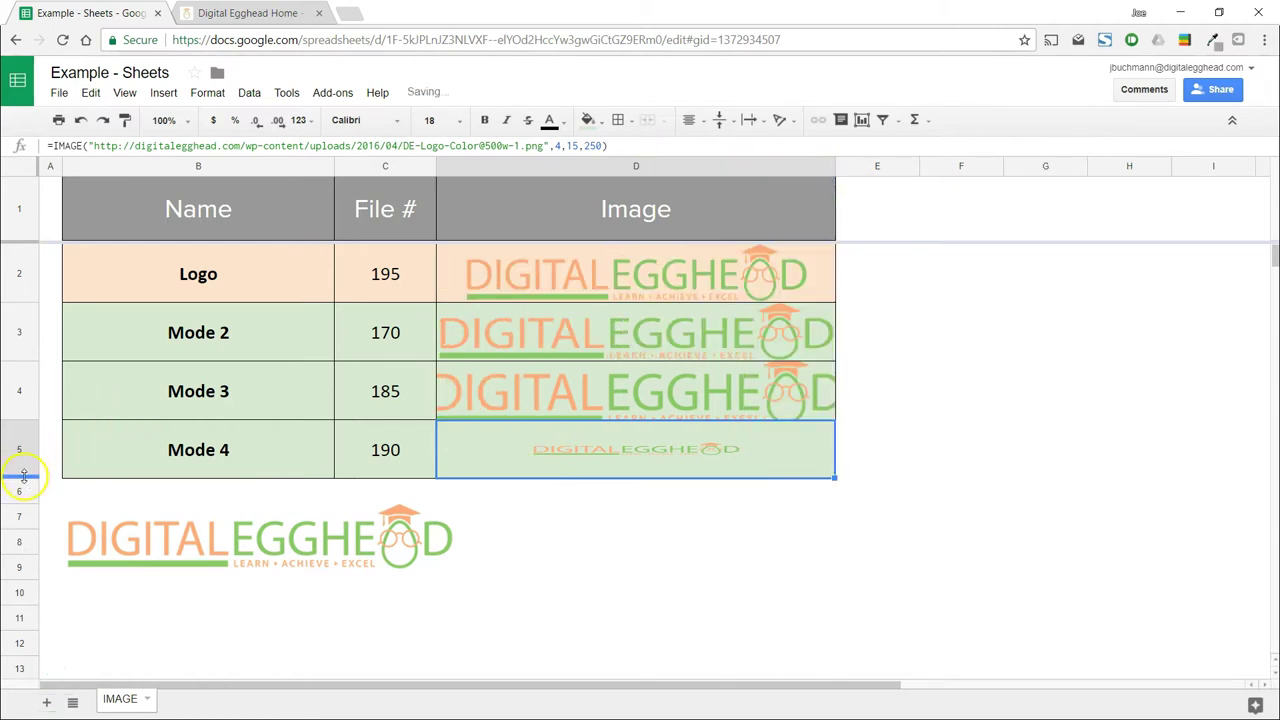
drag(24, 476, 28, 563)
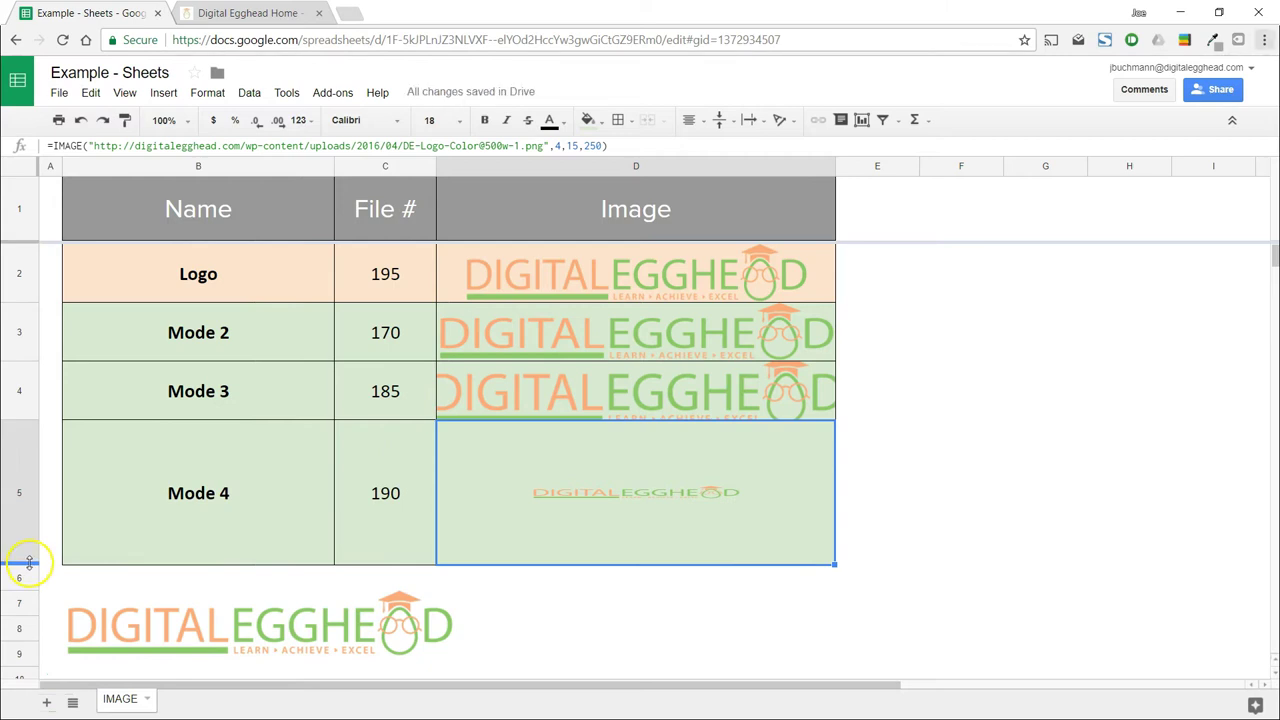